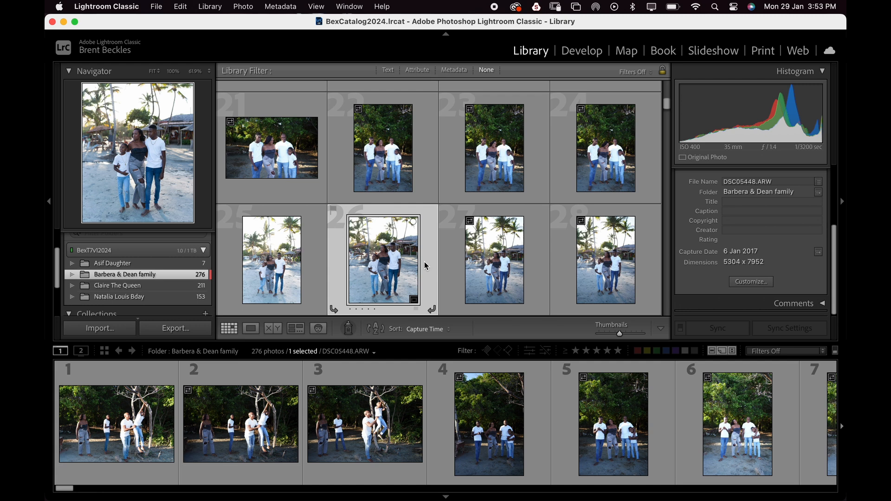
# - Open the selected beach family photo in the Develop module
pyautogui.click(594, 55)
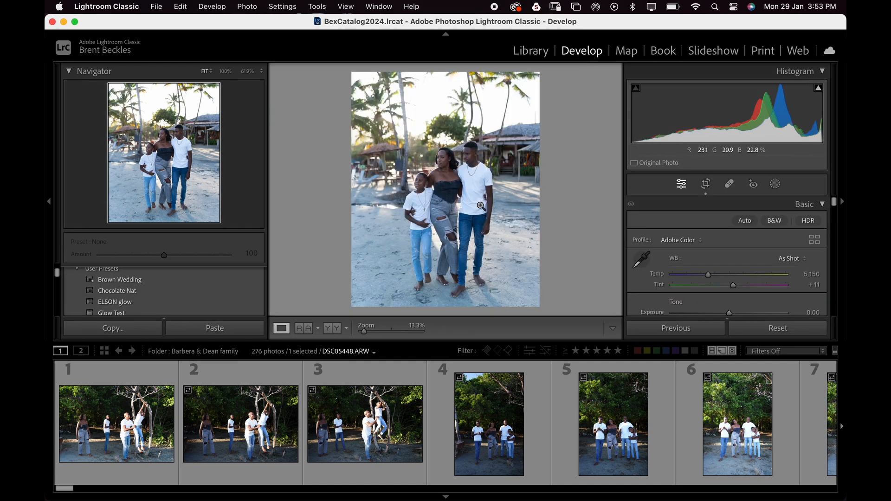
pyautogui.scroll(-2, 703, 273)
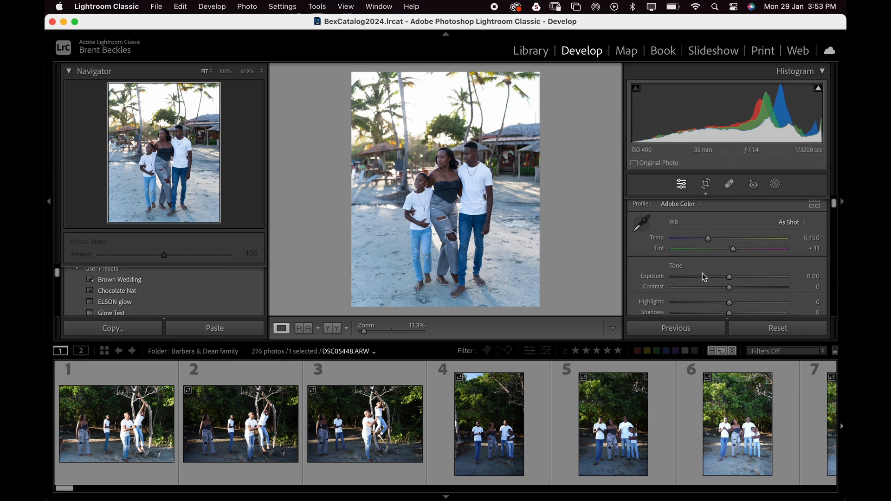
# - Warm the white balance temperature to 5,807 and nudge up exposure, contrast and the presence sliders
pyautogui.moveTo(709, 233); pyautogui.dragTo(717, 235)
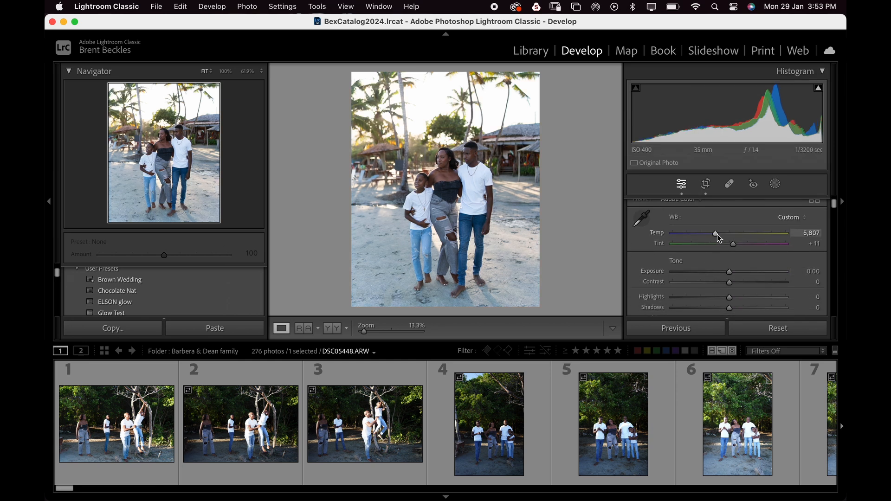
pyautogui.moveTo(730, 272); pyautogui.dragTo(736, 272)
pyautogui.scroll(-3, 731, 267)
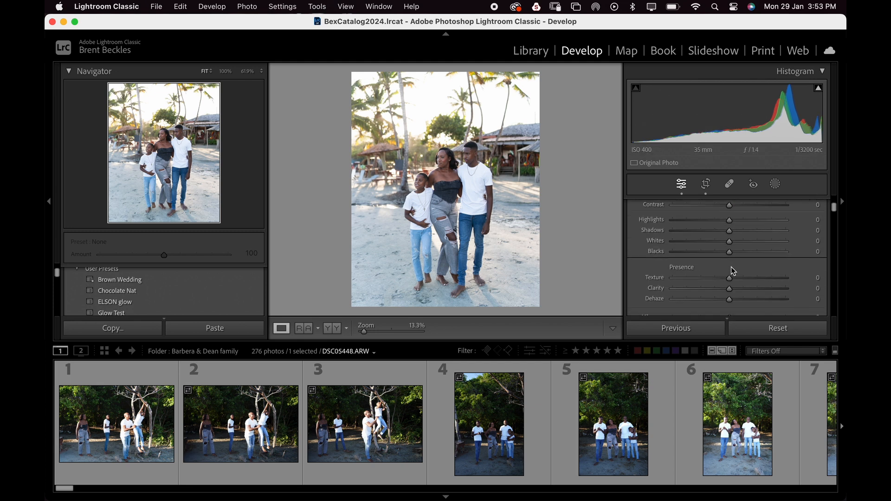
pyautogui.moveTo(730, 205); pyautogui.dragTo(738, 207)
pyautogui.scroll(-3, 737, 218)
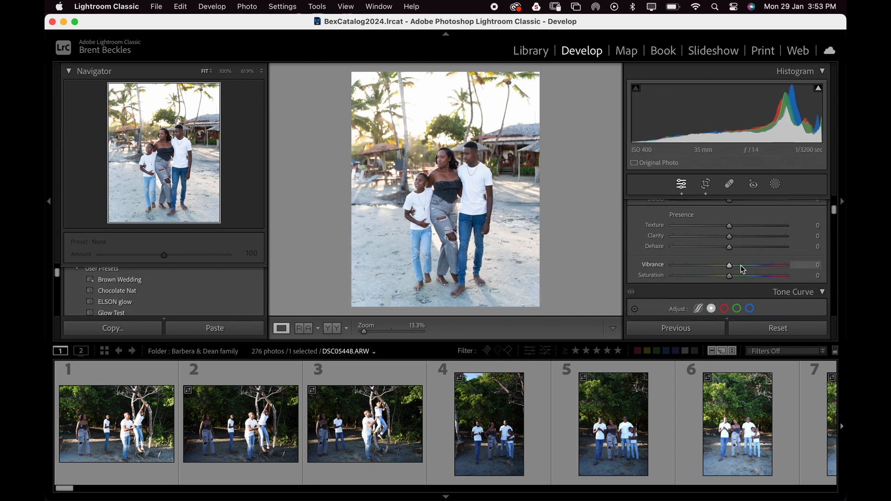
pyautogui.moveTo(729, 245); pyautogui.dragTo(755, 258)
pyautogui.scroll(-10, 751, 254)
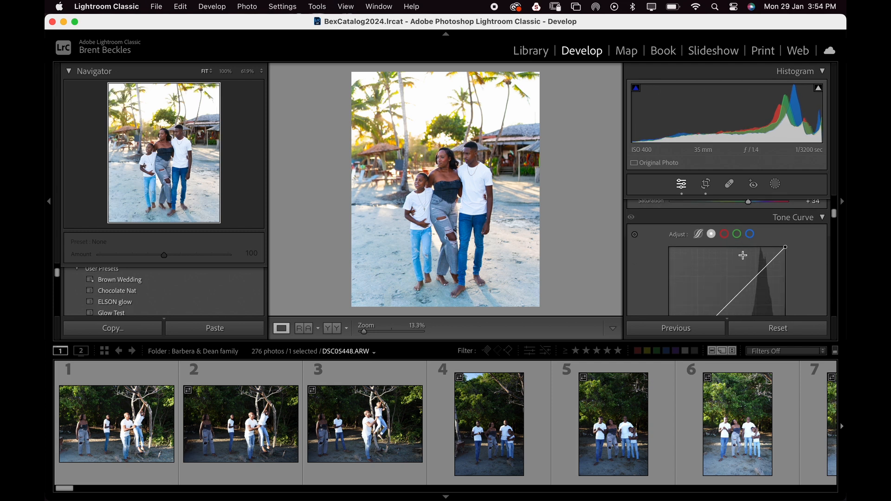
# - In Calibration, set the red primary hue to +11 and saturation to -36, and shift the green primary
pyautogui.scroll(-8, 744, 255)
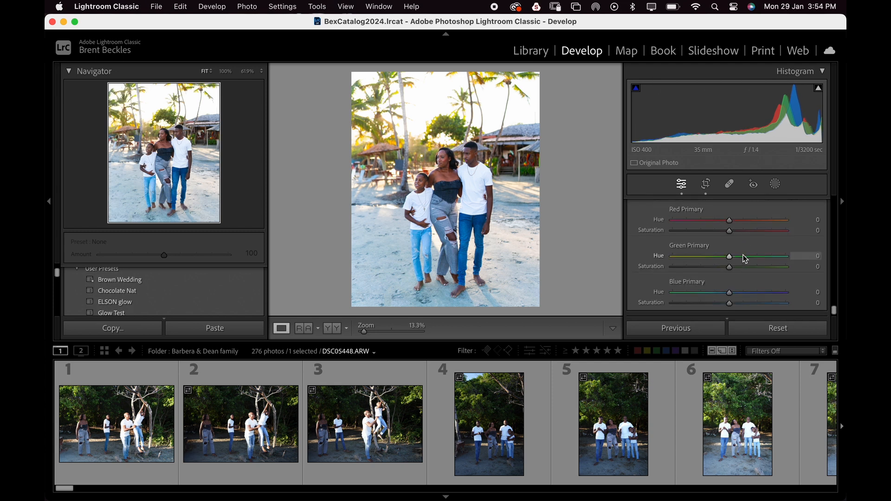
pyautogui.scroll(3, 737, 237)
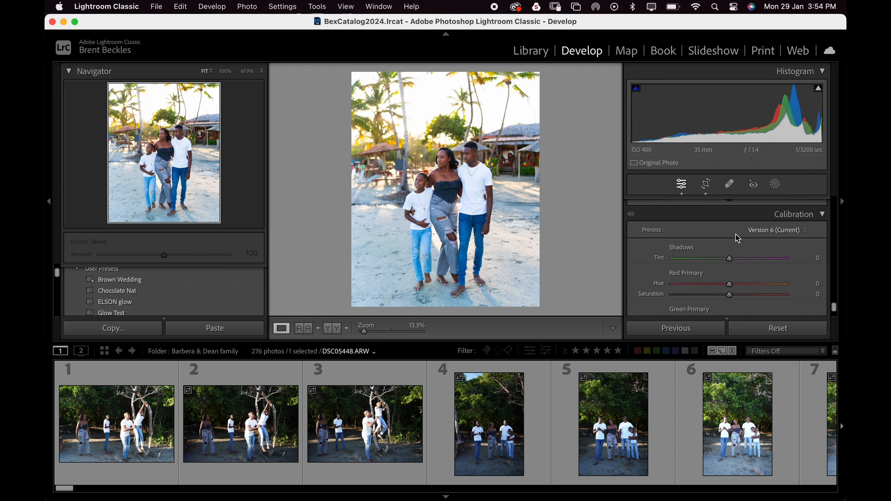
pyautogui.click(735, 287)
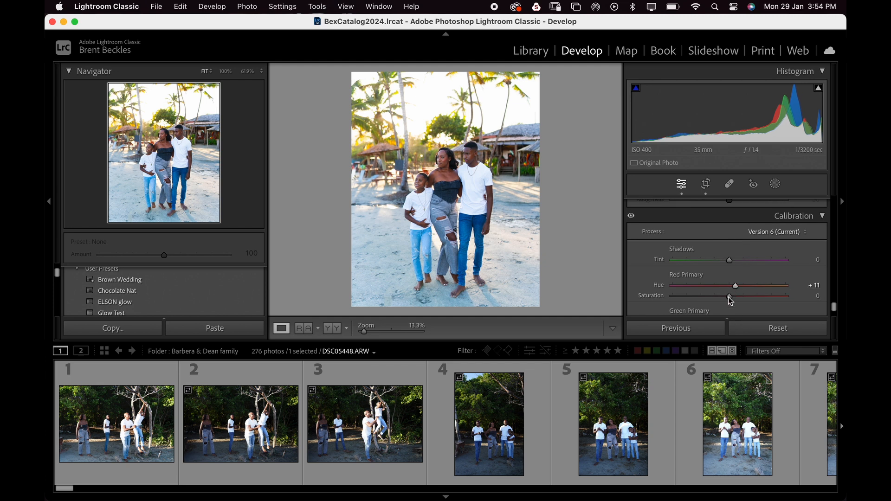
pyautogui.moveTo(730, 297); pyautogui.dragTo(708, 297)
pyautogui.scroll(-1, 730, 307)
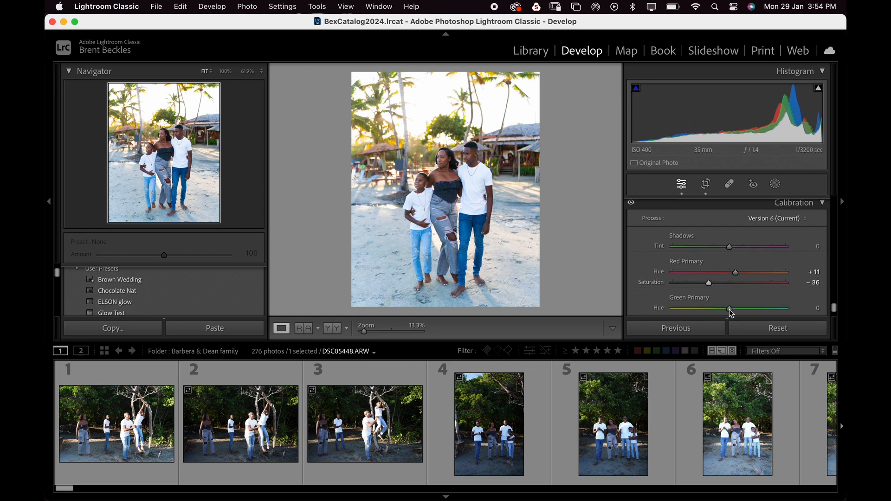
pyautogui.scroll(-3, 738, 288)
pyautogui.moveTo(730, 268); pyautogui.dragTo(738, 296)
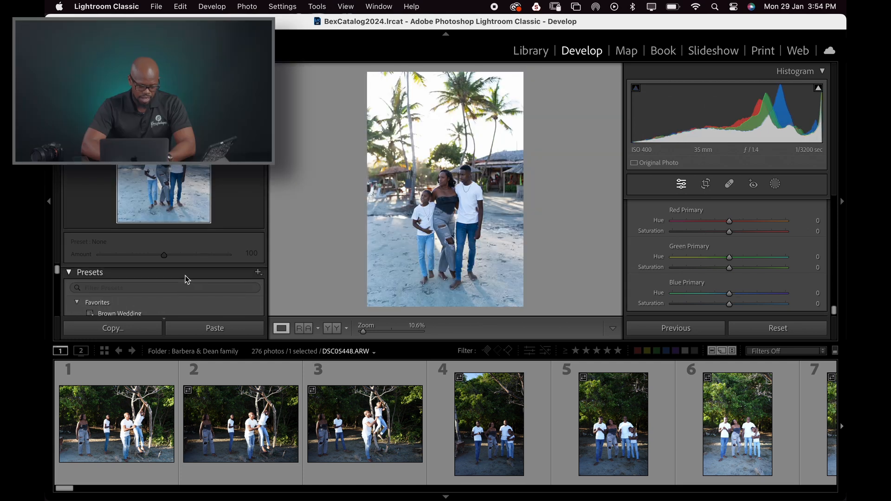
# - Apply the Brown Wedding user preset to the photo
pyautogui.scroll(-3, 161, 286)
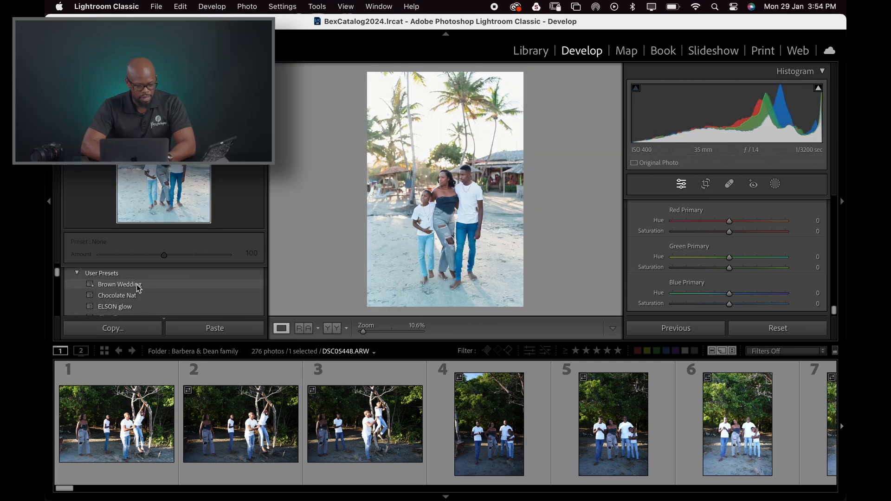
pyautogui.click(138, 285)
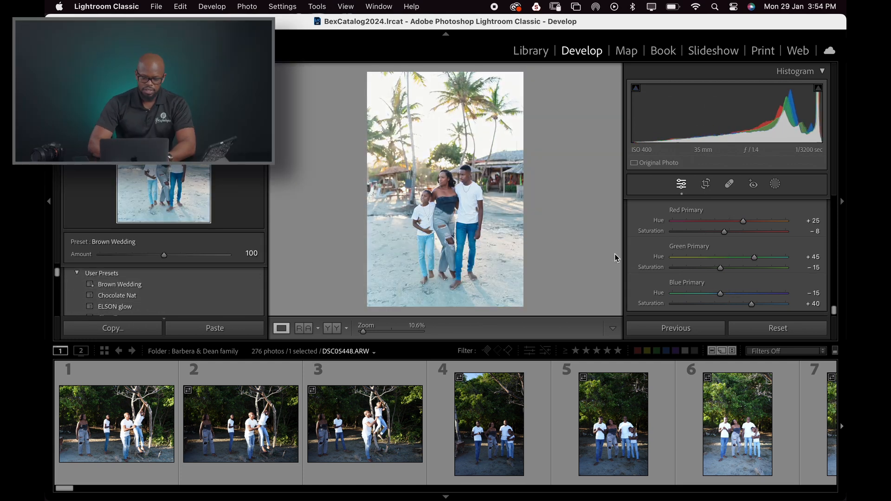
# - Review the preset's settings and set the preset amount to 95
pyautogui.scroll(20, 652, 261)
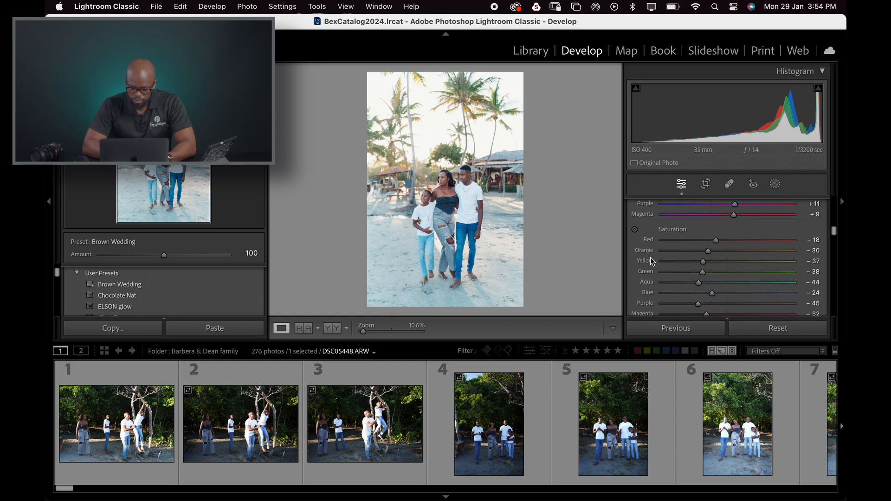
pyautogui.scroll(-5, 652, 261)
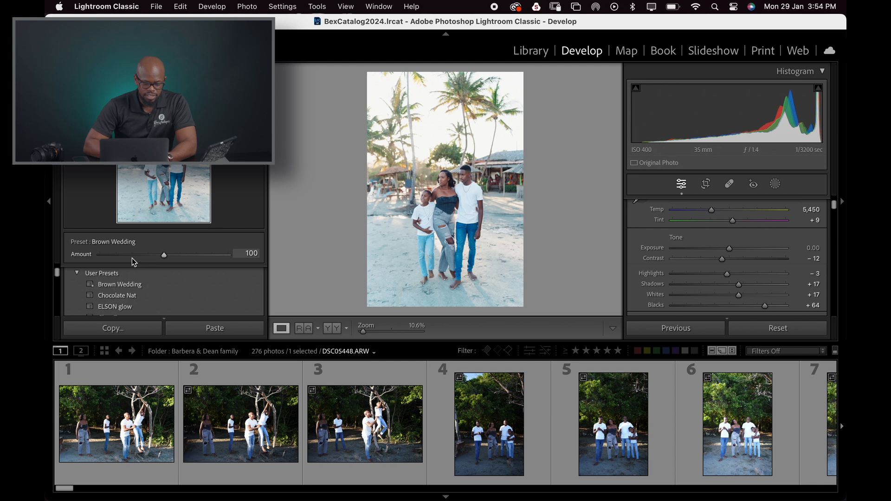
pyautogui.moveTo(132, 258)
pyautogui.mouseDown()
pyautogui.moveTo(173, 259)
pyautogui.moveTo(138, 257)
pyautogui.mouseUp()
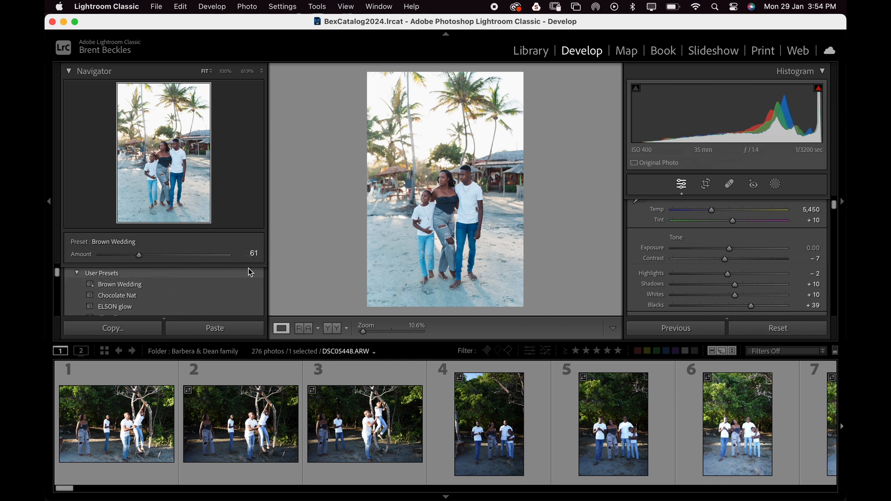
pyautogui.moveTo(139, 255); pyautogui.dragTo(161, 257)
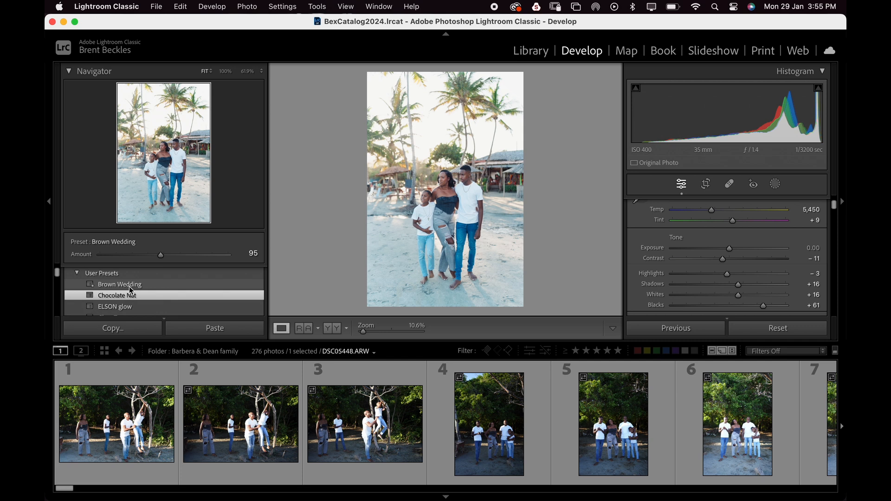
# - Reset the photo's develop settings
pyautogui.click(766, 329)
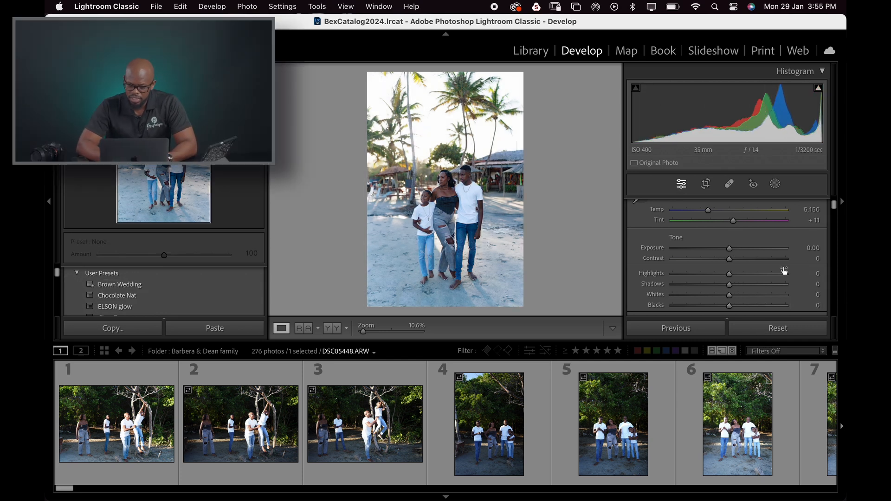
# - Set the white balance temperature to 6,031 and the contrast to +8
pyautogui.scroll(5, 787, 278)
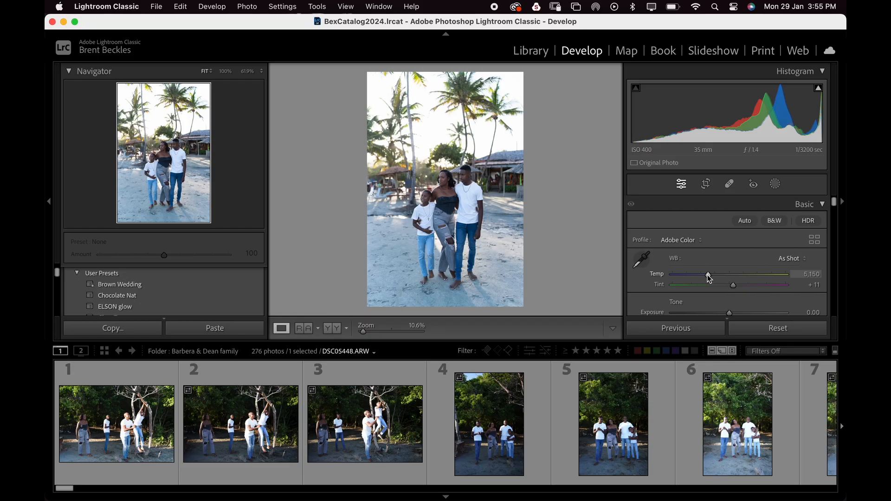
pyautogui.moveTo(707, 275); pyautogui.dragTo(717, 274)
pyautogui.moveTo(451, 182); pyautogui.dragTo(464, 126)
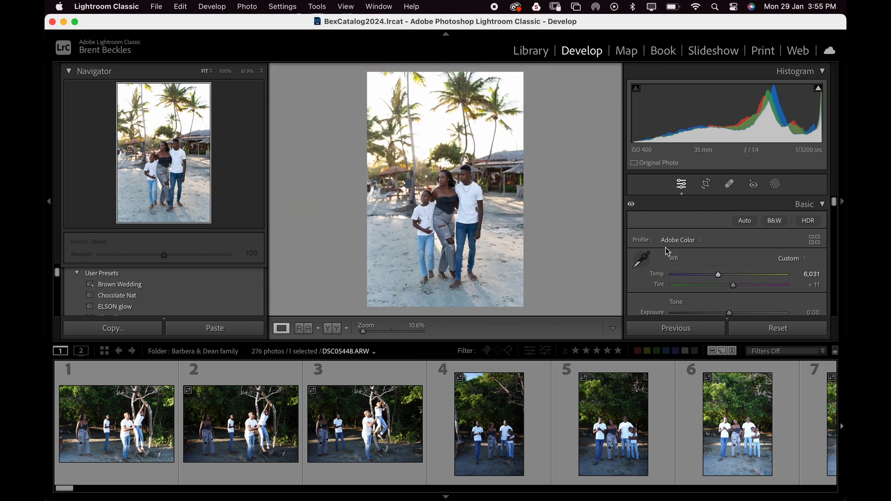
pyautogui.scroll(-2, 732, 311)
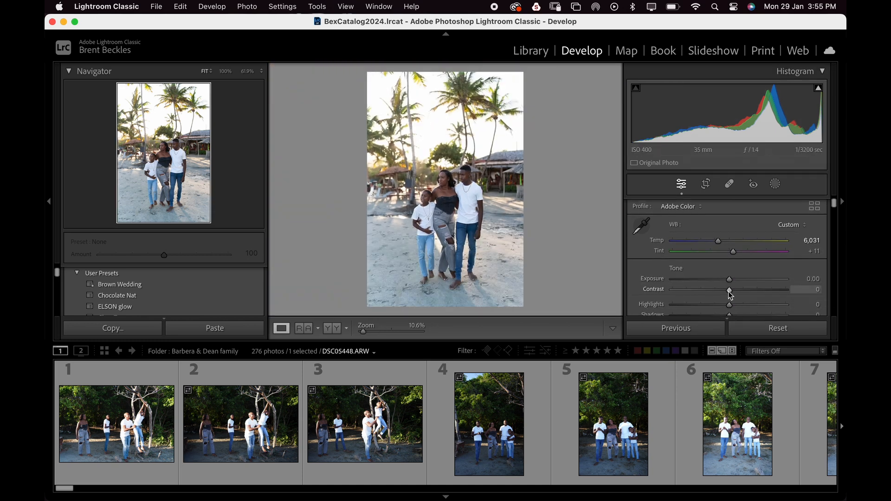
pyautogui.moveTo(732, 295); pyautogui.dragTo(737, 295)
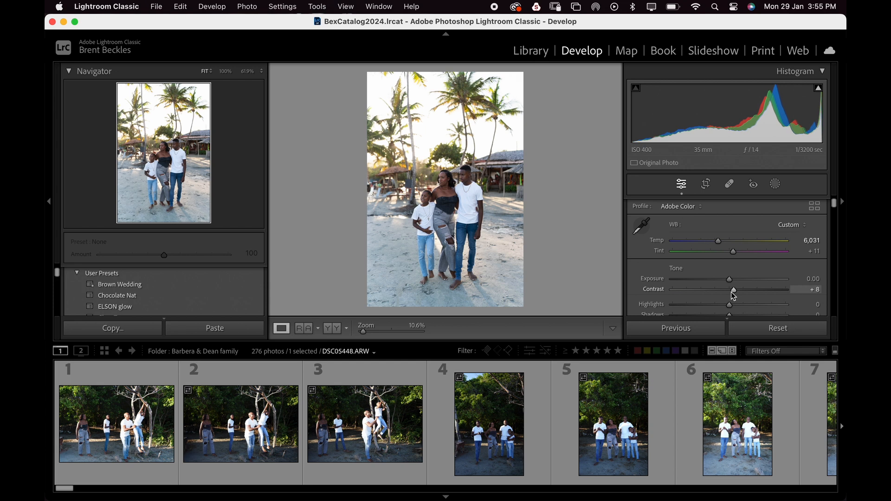
# - Set Blacks to -9 and Clarity to +14
pyautogui.scroll(-4, 732, 294)
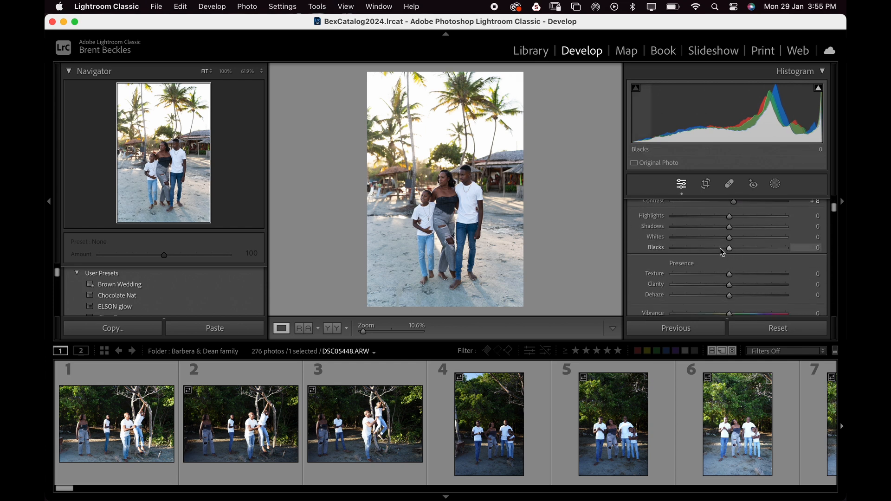
pyautogui.moveTo(720, 248); pyautogui.dragTo(738, 258)
pyautogui.scroll(-1, 728, 288)
pyautogui.scroll(-2, 729, 289)
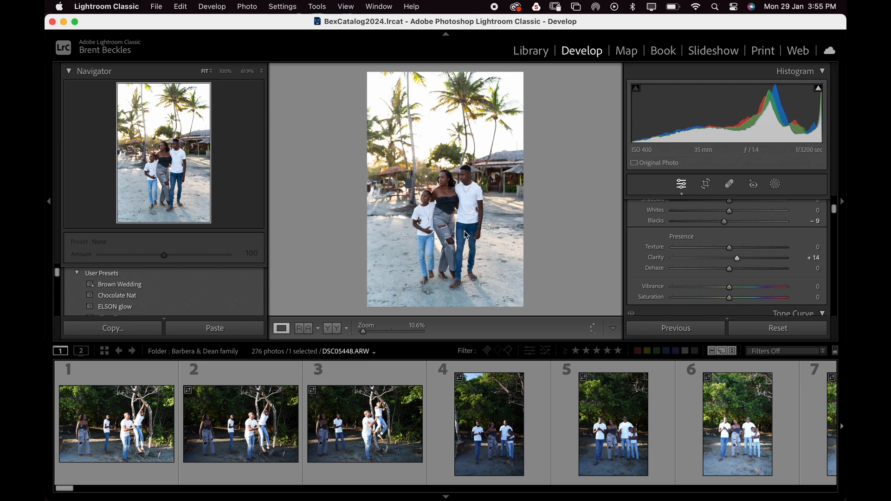
# - Preview the edited photo zoomed and in full-screen mode
pyautogui.click(449, 182)
pyautogui.click(450, 181)
pyautogui.press('f')
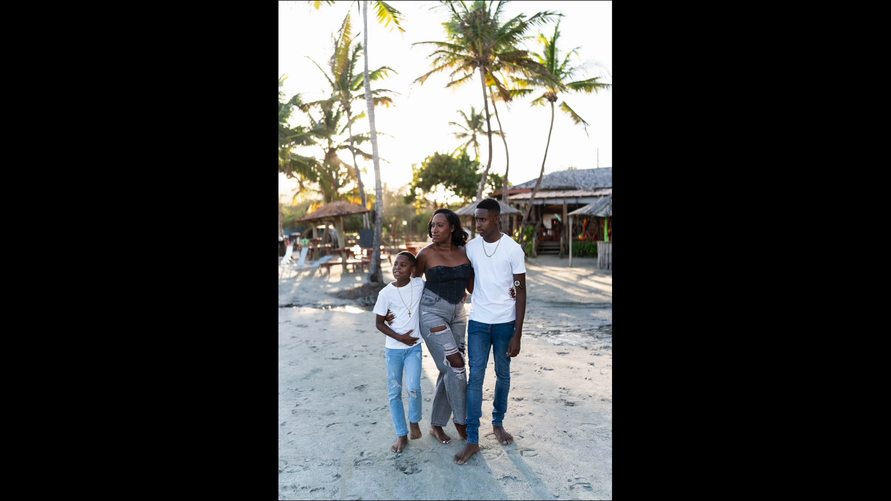
pyautogui.press('f')
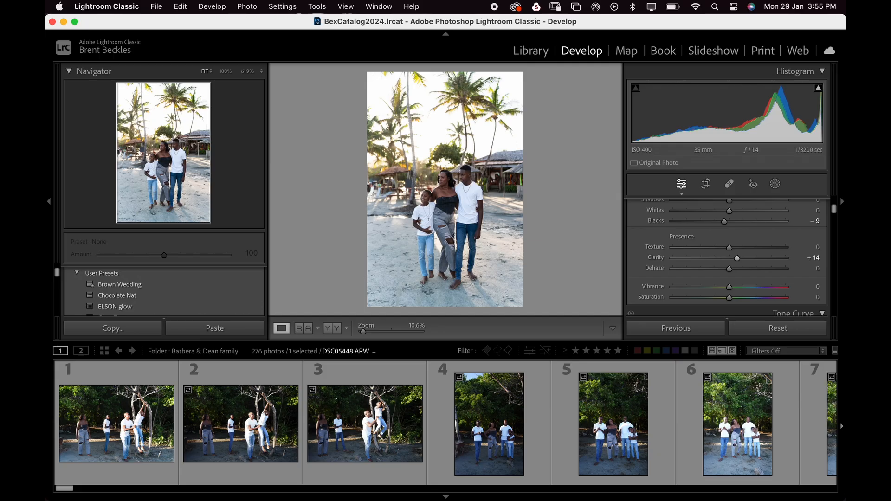
# - Crop the photo to a 4 x 5 / 8 x 10 aspect ratio, shifting the frame slightly upward
pyautogui.click(707, 186)
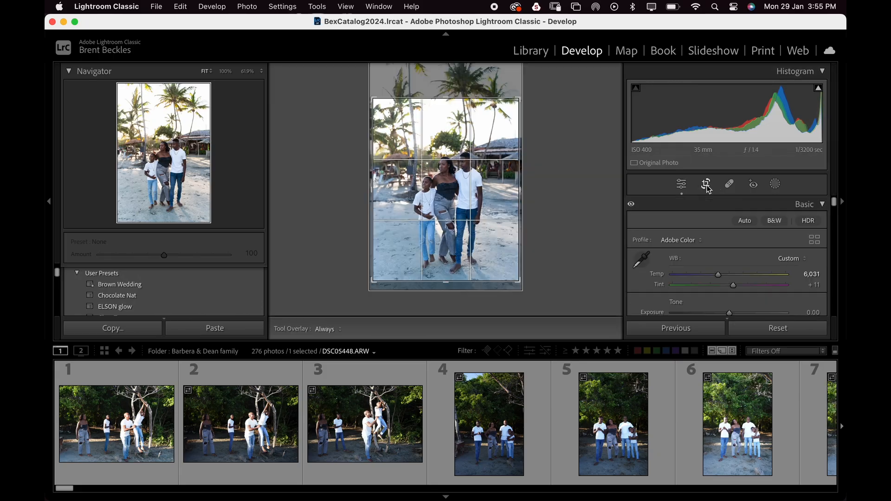
pyautogui.click(789, 225)
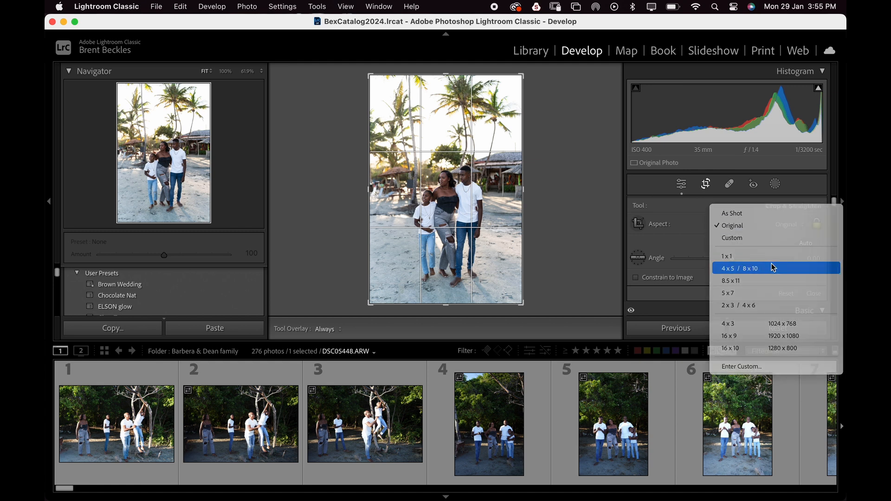
pyautogui.click(773, 264)
pyautogui.moveTo(478, 134); pyautogui.dragTo(479, 129)
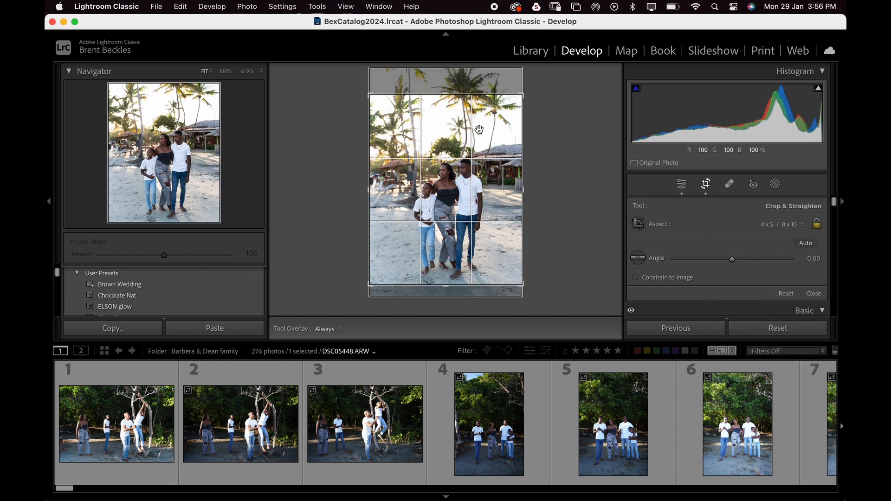
pyautogui.press('Return')
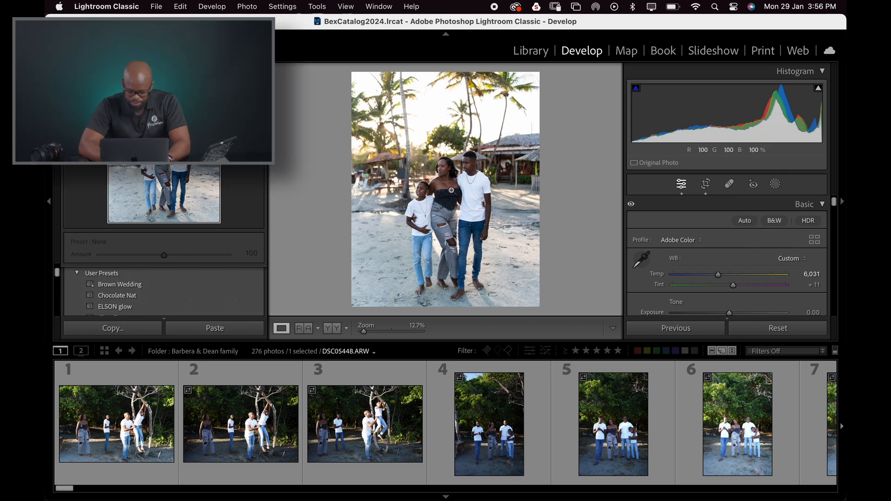
# - Refine the custom point curve by nudging its lower point and lifting its middle point
pyautogui.press('\\')
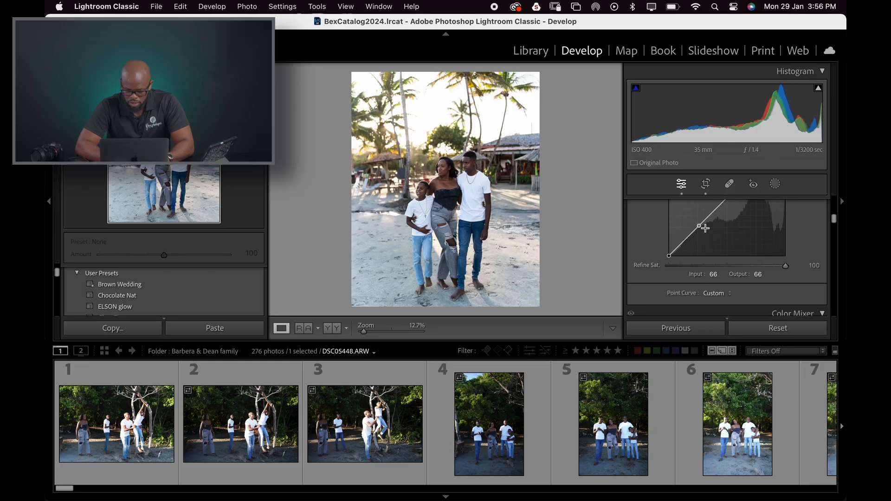
pyautogui.scroll(4, 705, 230)
pyautogui.scroll(1, 723, 243)
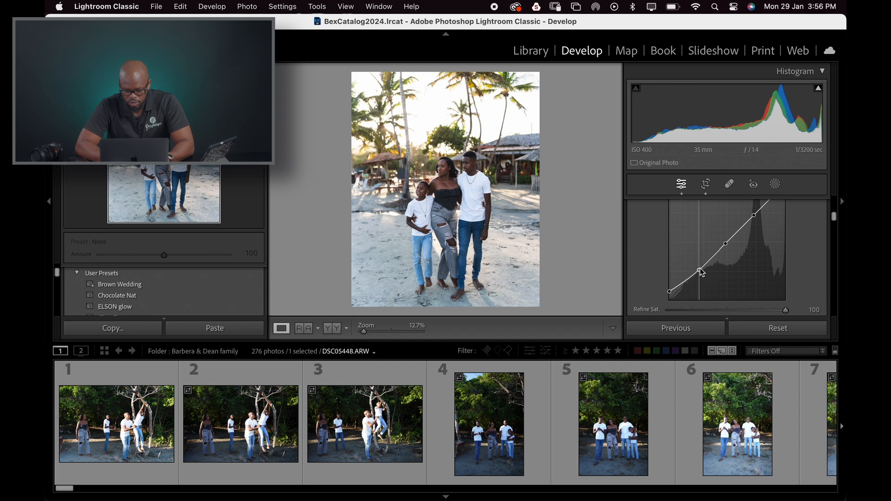
pyautogui.moveTo(701, 271); pyautogui.dragTo(704, 273)
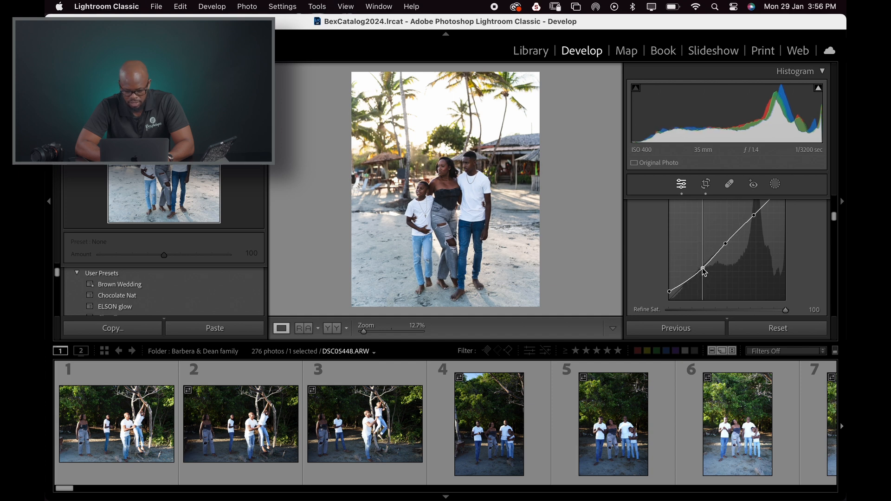
pyautogui.moveTo(724, 245); pyautogui.dragTo(724, 240)
# - Zoom in on the subjects' faces to inspect the edit, then zoom back out
pyautogui.press('z')
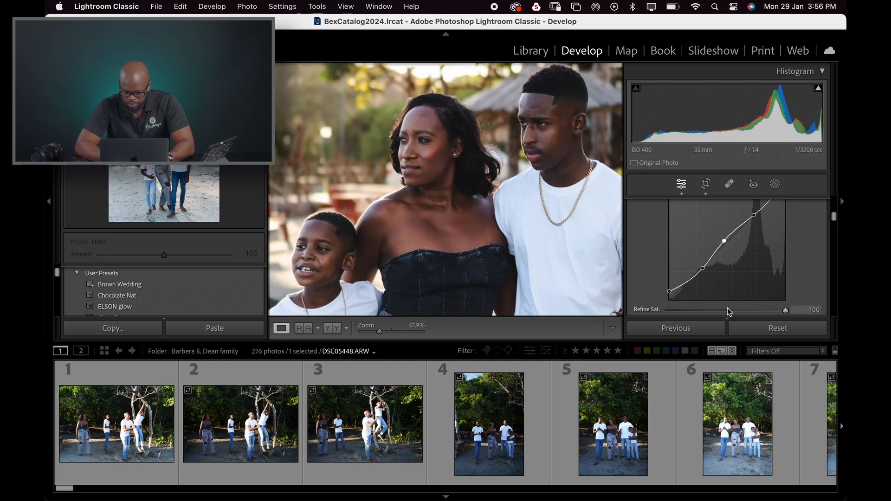
pyautogui.press('z')
pyautogui.scroll(-5, 733, 316)
pyautogui.scroll(2, 740, 318)
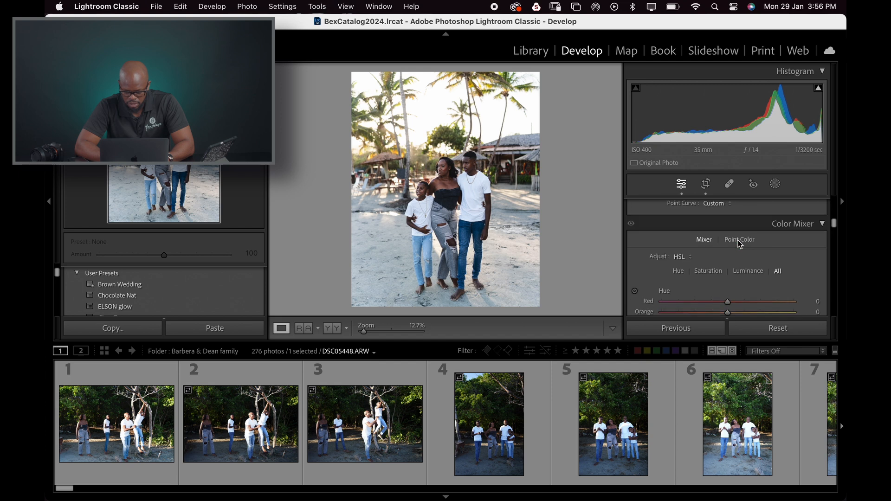
# - In the Color Mixer, set Orange saturation to +7 and Yellow saturation to +6, and shift Aqua hue to +8 and Blue hue to +2
pyautogui.scroll(-3, 749, 291)
pyautogui.scroll(3, 749, 291)
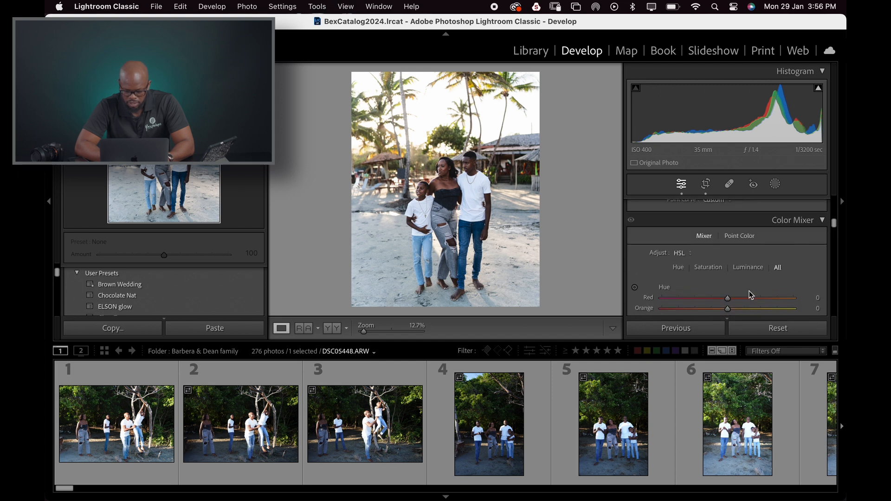
pyautogui.scroll(-5, 769, 264)
pyautogui.scroll(3, 764, 262)
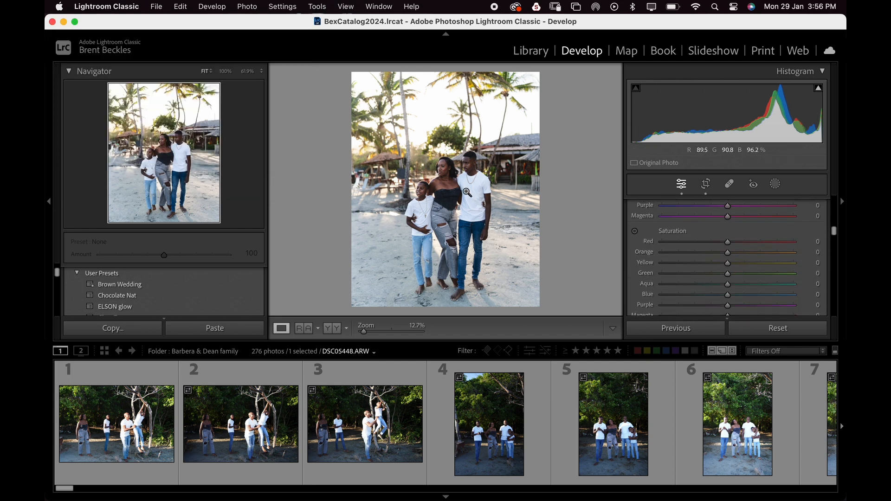
pyautogui.click(447, 176)
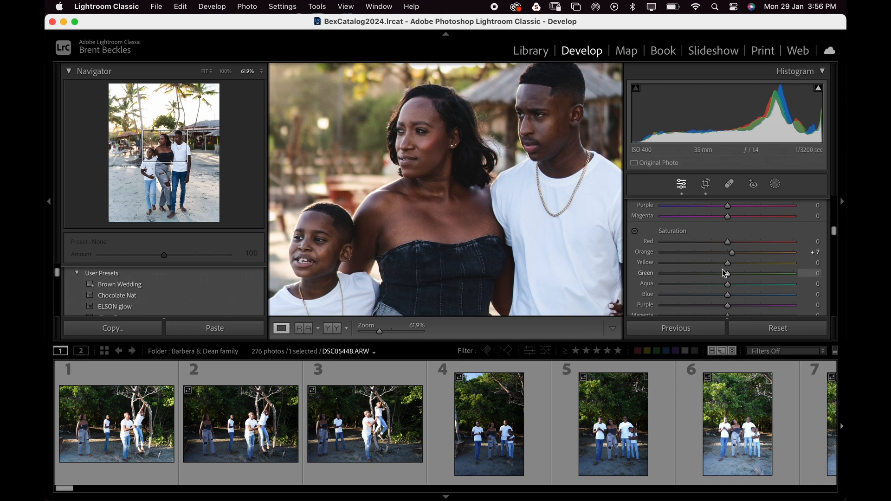
pyautogui.moveTo(727, 264)
pyautogui.mouseDown()
pyautogui.moveTo(667, 265)
pyautogui.moveTo(710, 265)
pyautogui.mouseUp()
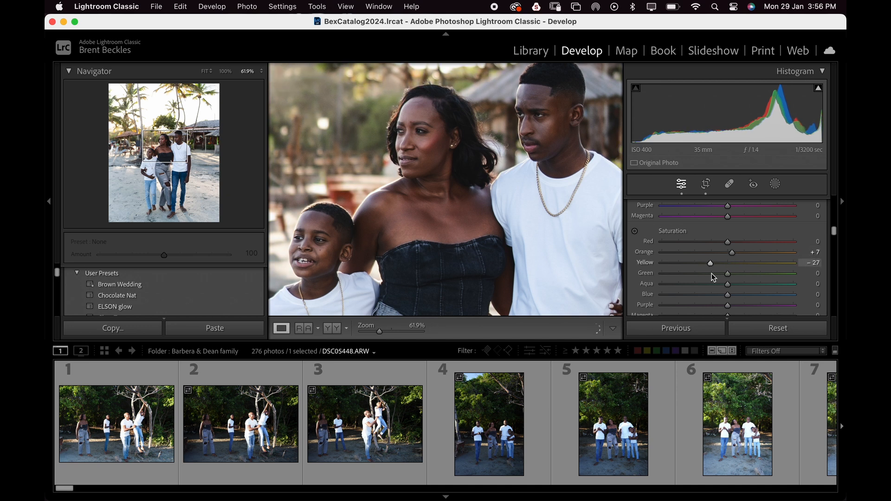
pyautogui.click(525, 192)
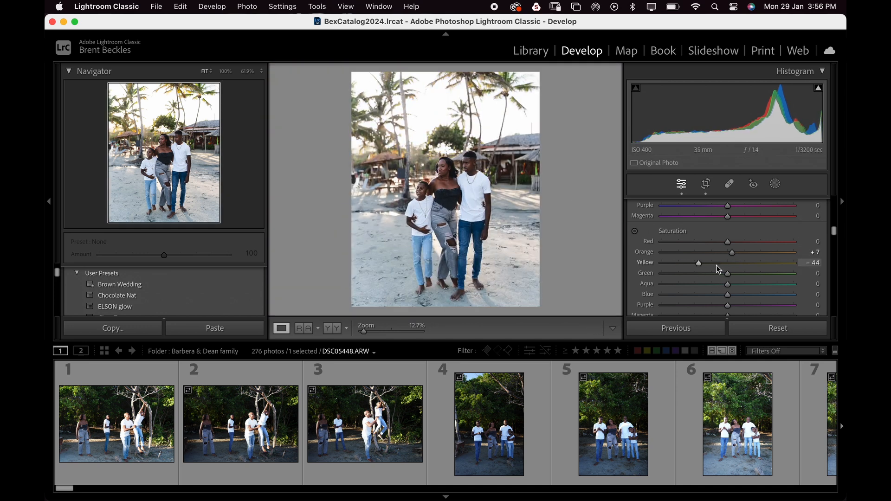
pyautogui.moveTo(728, 273)
pyautogui.mouseDown()
pyautogui.moveTo(606, 275)
pyautogui.moveTo(721, 281)
pyautogui.moveTo(730, 278)
pyautogui.moveTo(726, 250)
pyautogui.moveTo(733, 255)
pyautogui.moveTo(687, 265)
pyautogui.moveTo(726, 265)
pyautogui.mouseUp()
pyautogui.scroll(-5, 726, 277)
pyautogui.scroll(5, 727, 257)
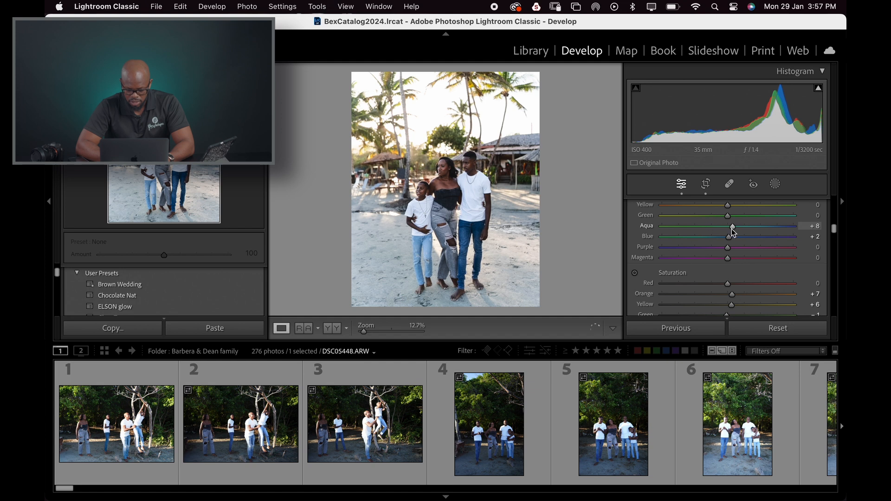
# - Raise the Orange luminance to +21 and Yellow luminance to +12, checking the skin tones zoomed in
pyautogui.scroll(-8, 729, 241)
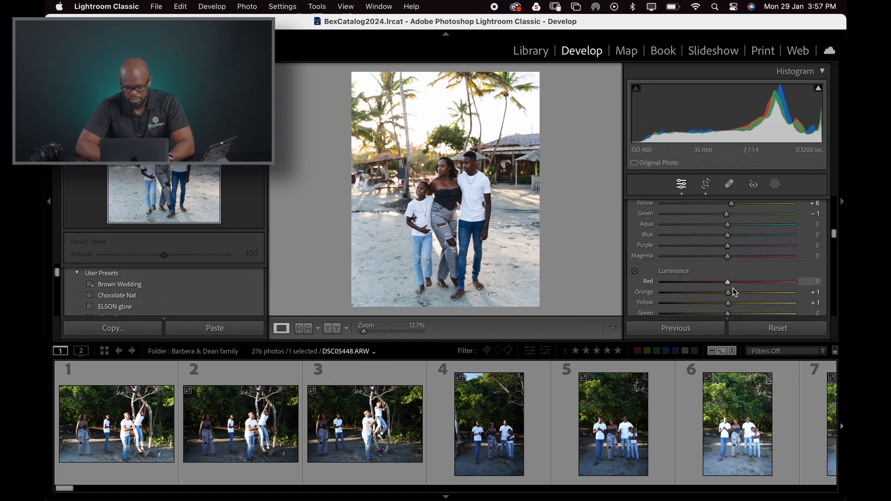
pyautogui.moveTo(728, 227)
pyautogui.mouseDown()
pyautogui.moveTo(768, 230)
pyautogui.moveTo(734, 234)
pyautogui.moveTo(745, 217)
pyautogui.moveTo(769, 231)
pyautogui.moveTo(742, 226)
pyautogui.mouseUp()
pyautogui.click(485, 160)
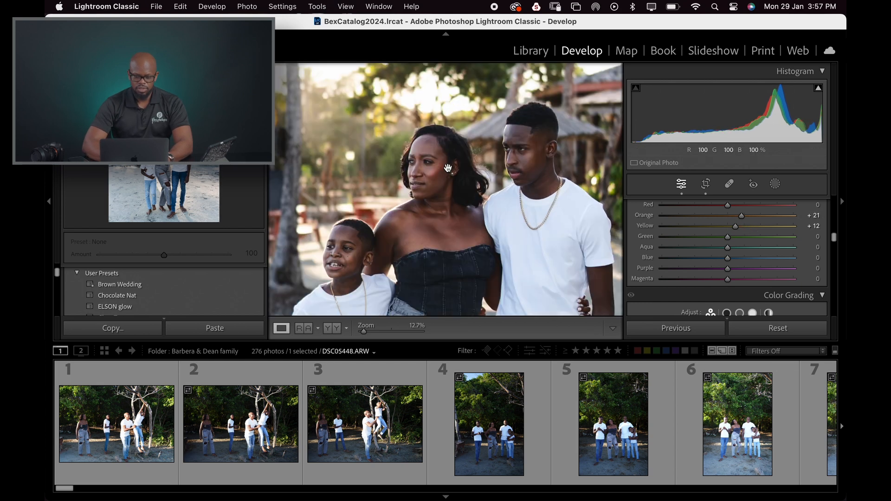
pyautogui.click(485, 160)
pyautogui.scroll(-5, 714, 277)
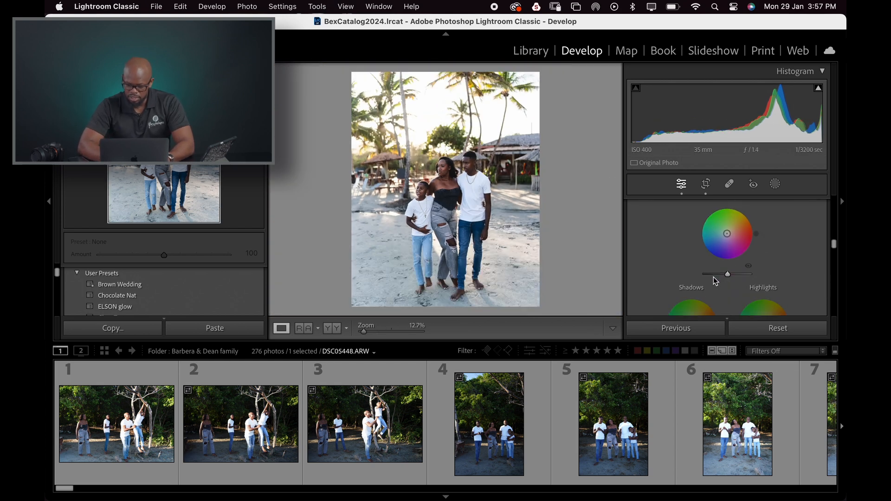
# - Tint the shadows in Color Grading toward a warm orange hue, checking the faces zoomed in
pyautogui.scroll(2, 714, 277)
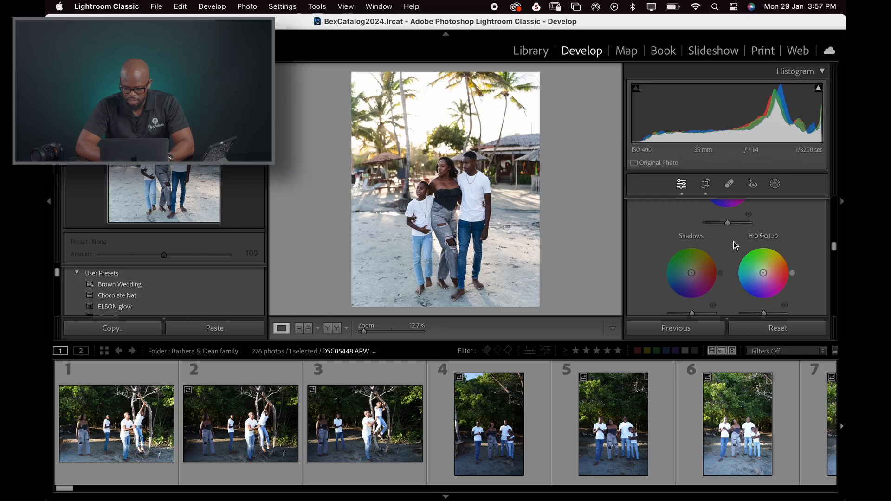
pyautogui.scroll(3, 734, 241)
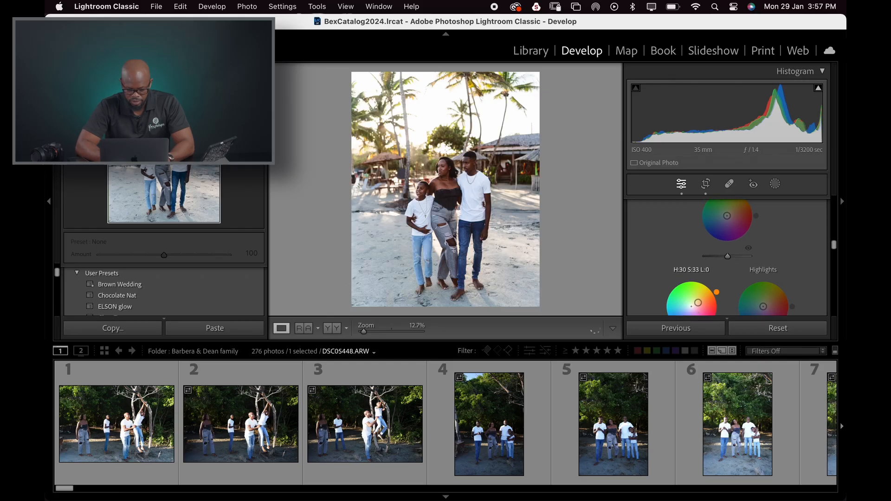
pyautogui.moveTo(698, 303); pyautogui.dragTo(696, 304)
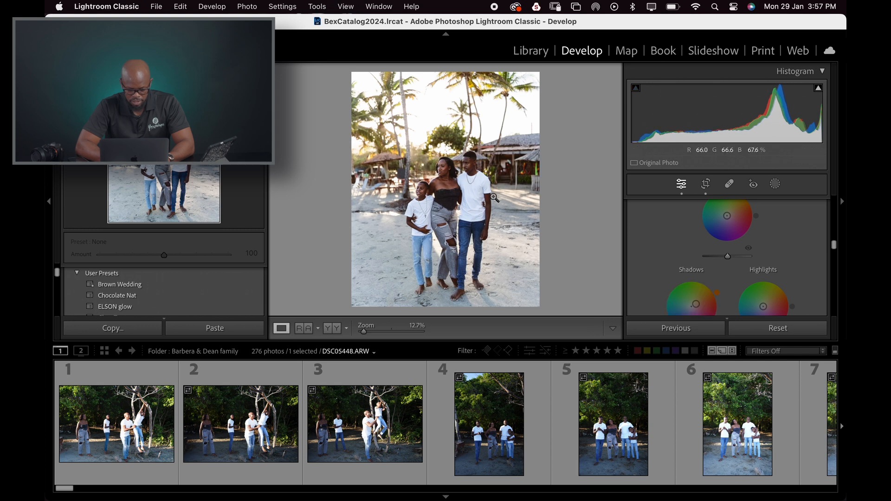
pyautogui.click(446, 167)
pyautogui.moveTo(572, 214); pyautogui.dragTo(516, 192)
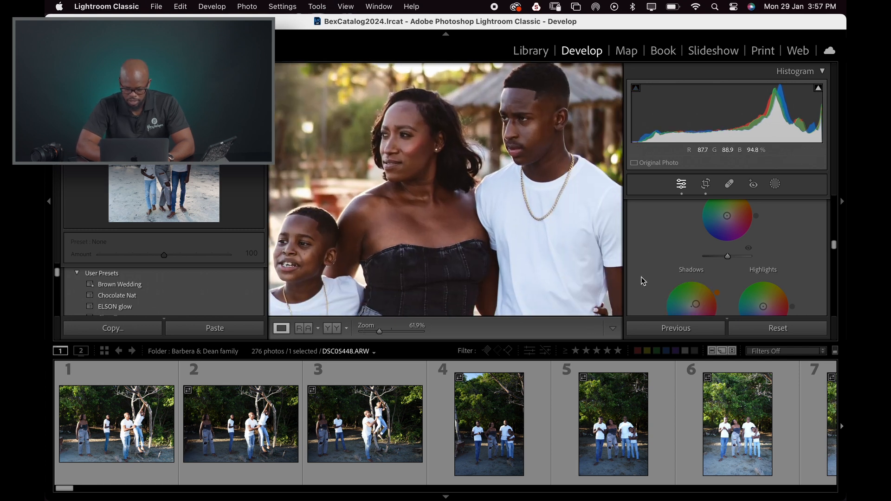
pyautogui.doubleClick(696, 304)
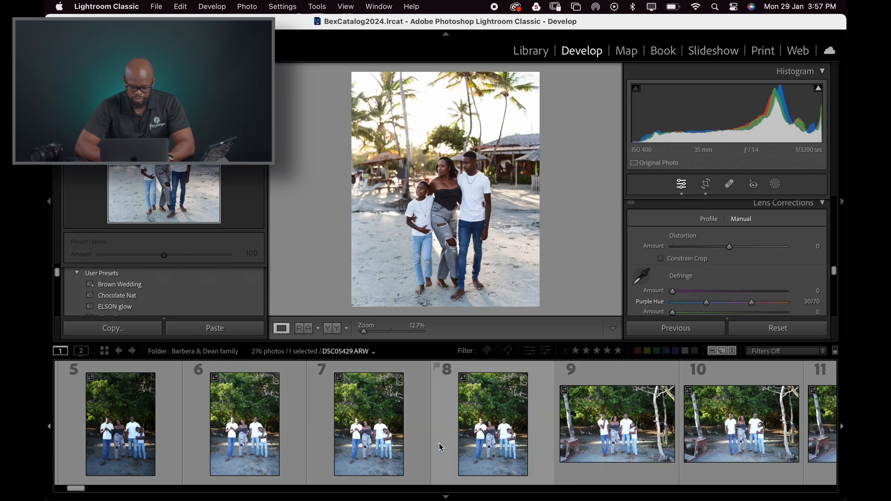
# - Inspect photo 42 zoomed in, then select photo 43 in the filmstrip for editing
pyautogui.click(459, 147)
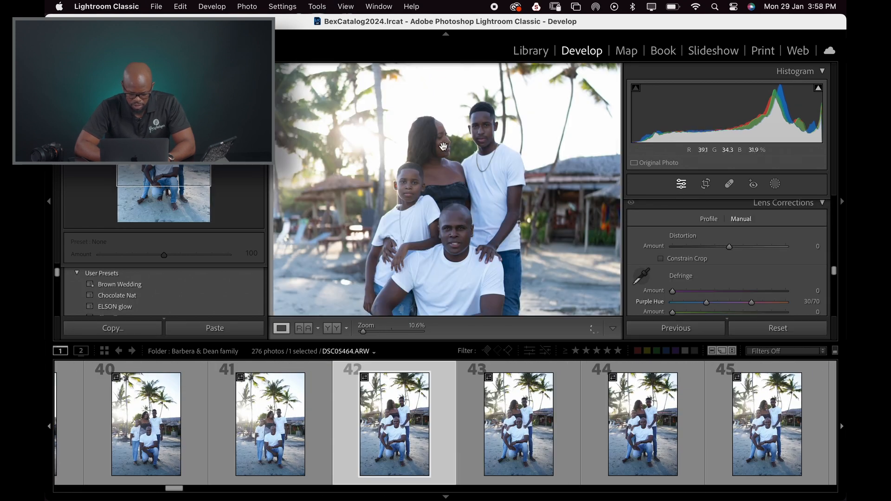
pyautogui.click(548, 220)
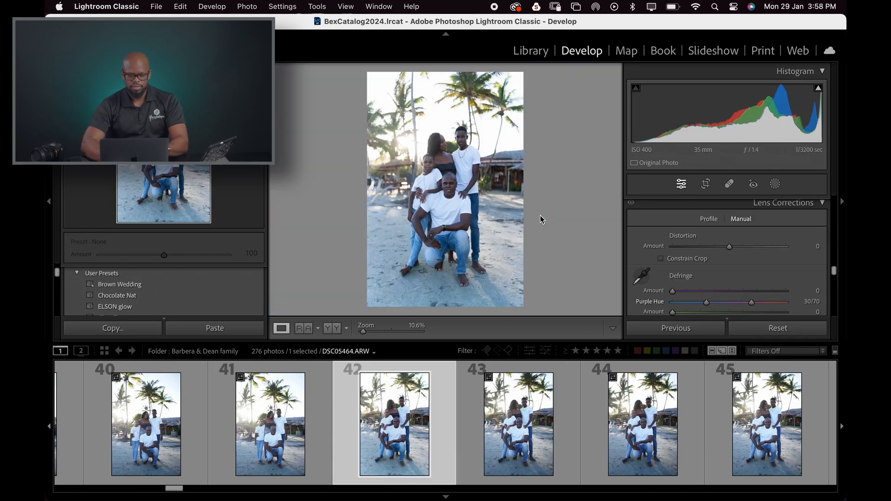
pyautogui.scroll(10, 713, 260)
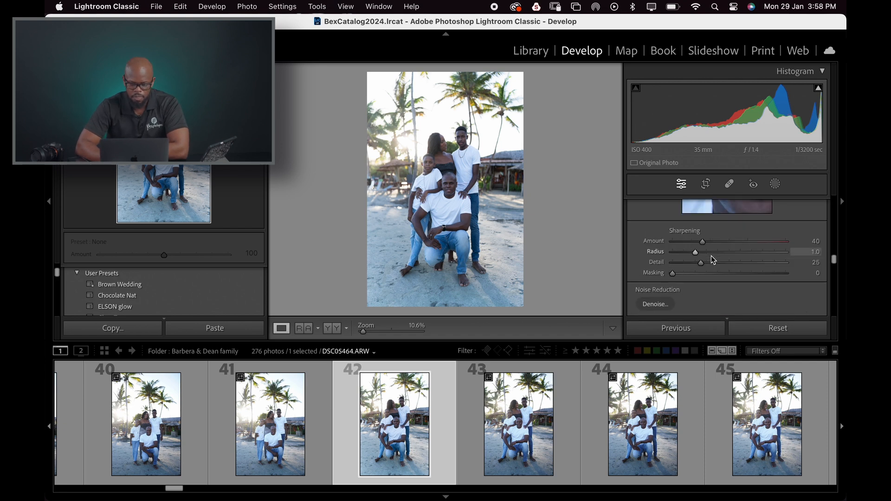
pyautogui.click(563, 413)
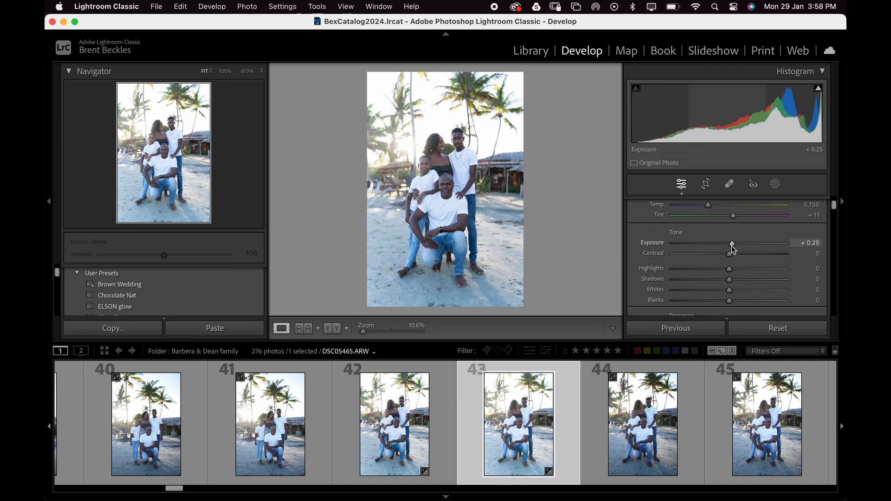
# - Raise Vibrance to +51 and Clarity to +12, checking the subjects zoomed in
pyautogui.scroll(-3, 736, 258)
pyautogui.scroll(-1, 738, 261)
pyautogui.moveTo(731, 280); pyautogui.dragTo(758, 284)
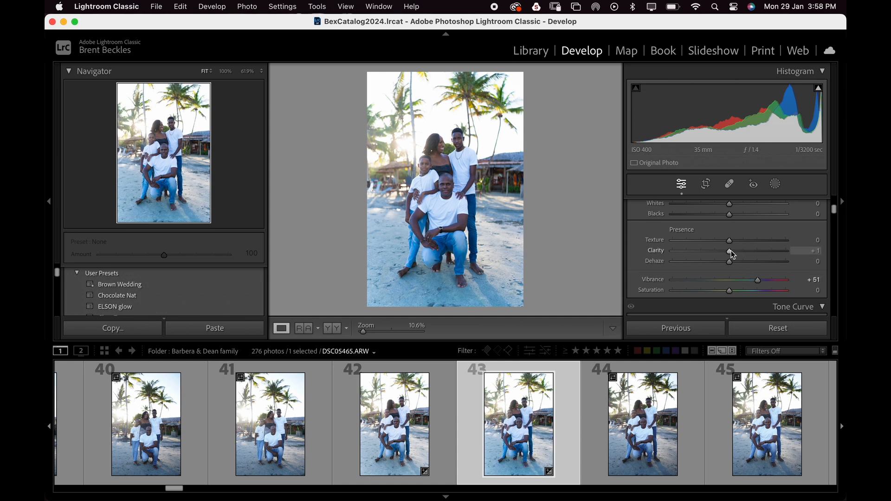
pyautogui.moveTo(729, 252); pyautogui.dragTo(736, 251)
pyautogui.click(442, 194)
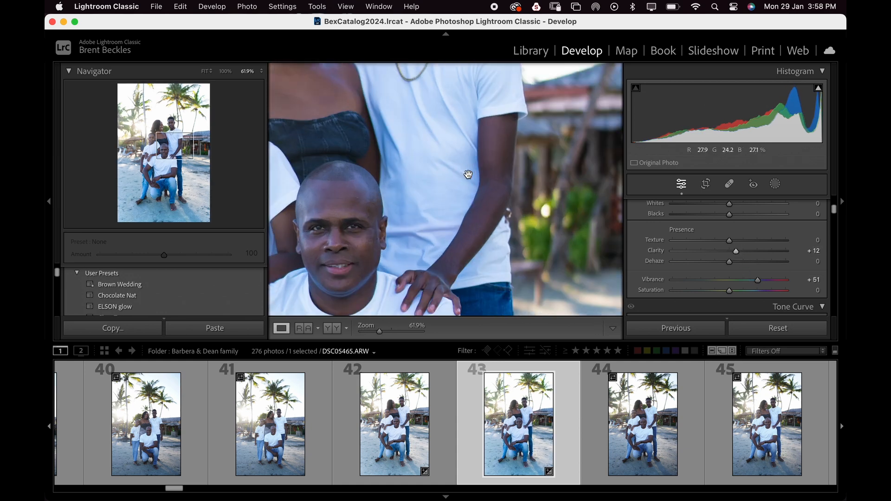
pyautogui.click(467, 175)
# - Warm the white balance by setting Temp to 5,912
pyautogui.scroll(2, 747, 244)
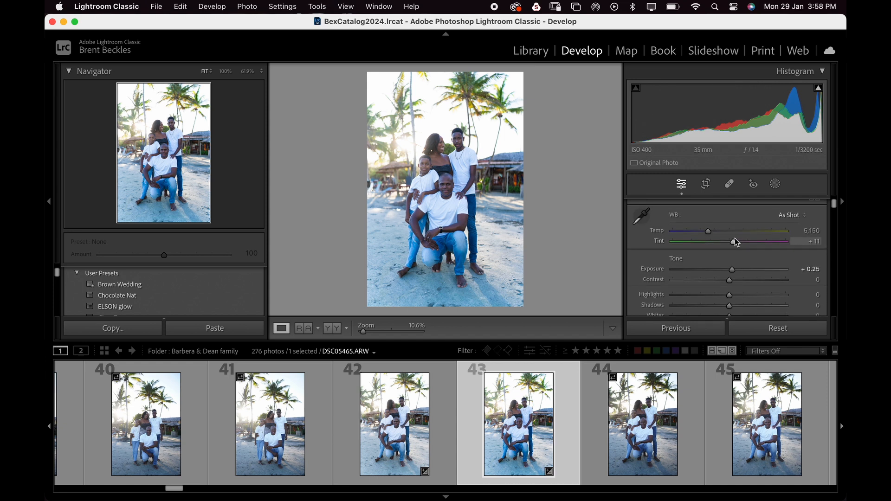
pyautogui.moveTo(713, 230); pyautogui.dragTo(719, 230)
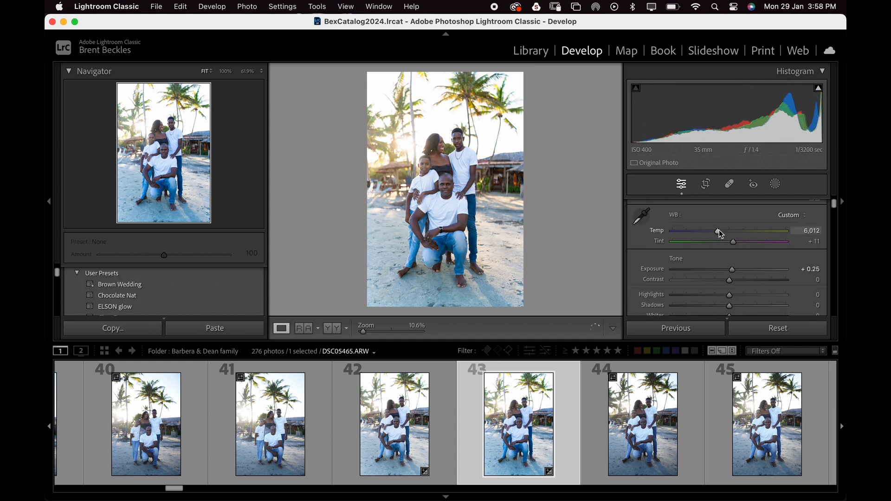
pyautogui.click(425, 160)
pyautogui.click(421, 154)
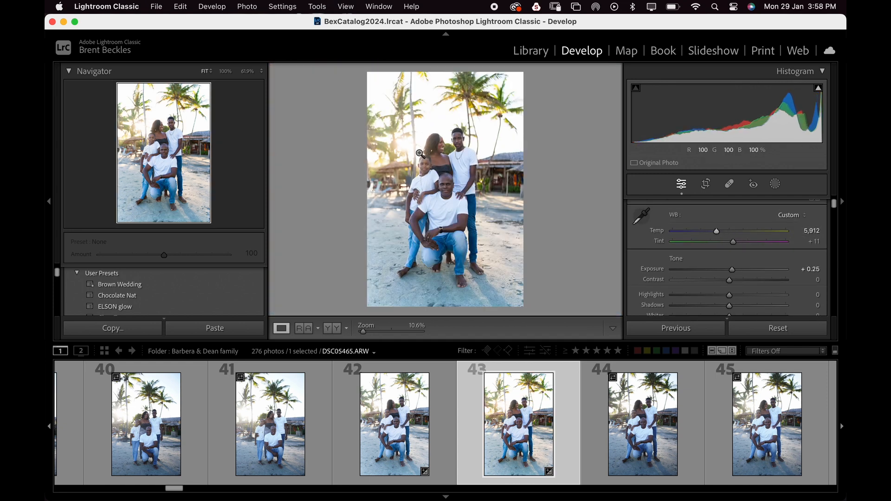
pyautogui.click(441, 143)
pyautogui.click(453, 163)
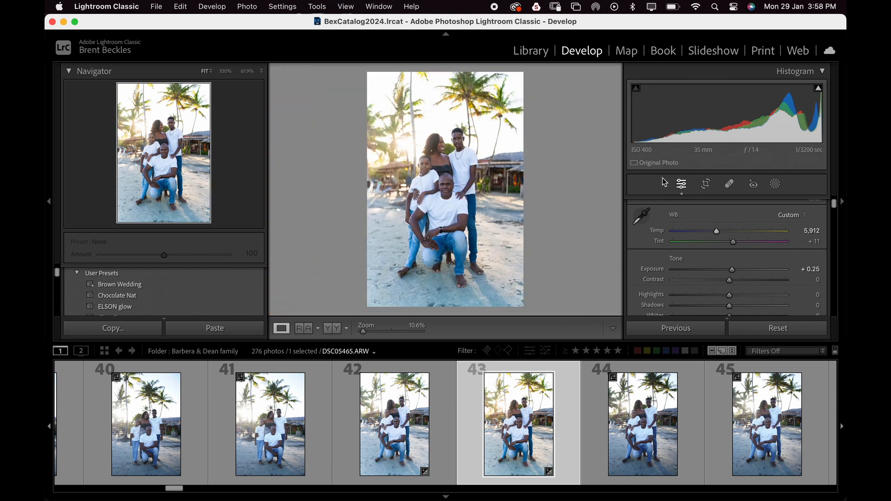
# - Crop the photo to a 4 x 5 / 8 x 10 aspect ratio, nudging the frame slightly
pyautogui.click(713, 185)
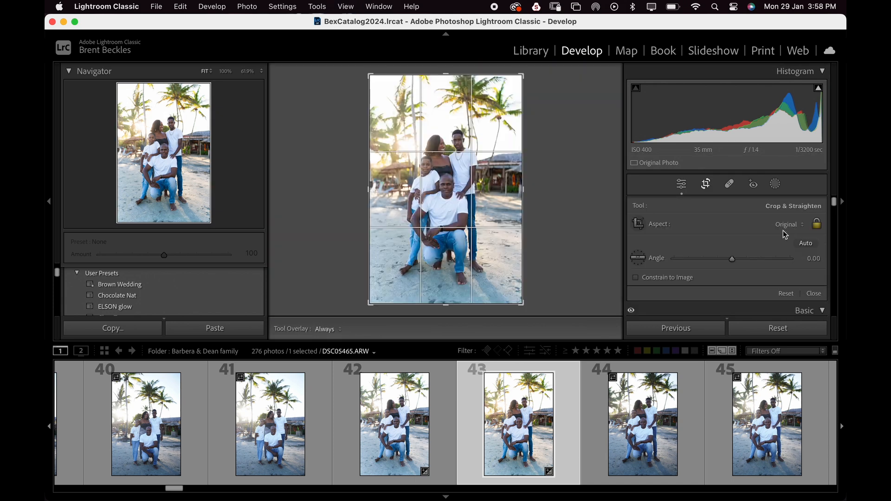
pyautogui.click(787, 225)
pyautogui.click(762, 266)
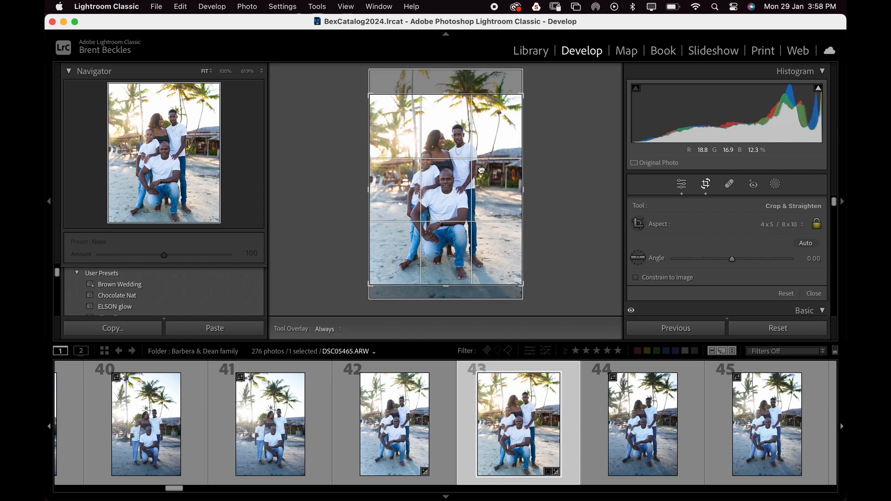
pyautogui.moveTo(481, 170); pyautogui.dragTo(481, 170)
pyautogui.press('Return')
# - Preview the cropped photo in full-screen and zoomed in on the father's face
pyautogui.press('f')
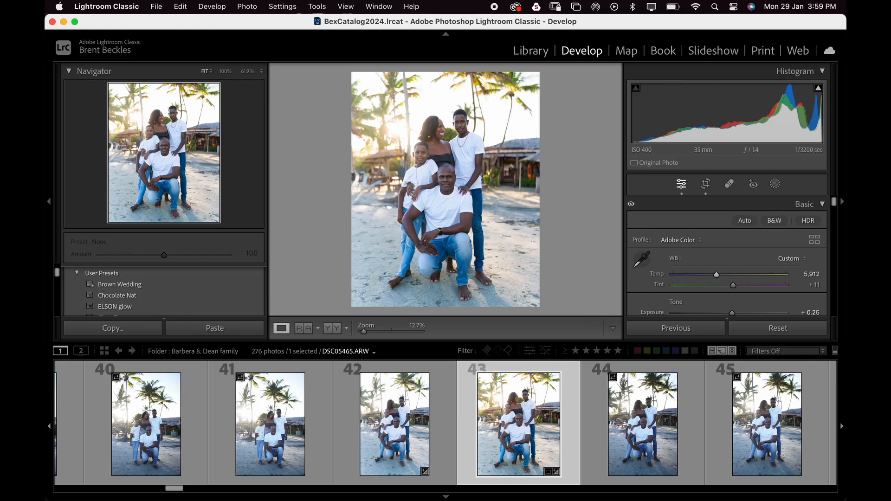
pyautogui.click(449, 179)
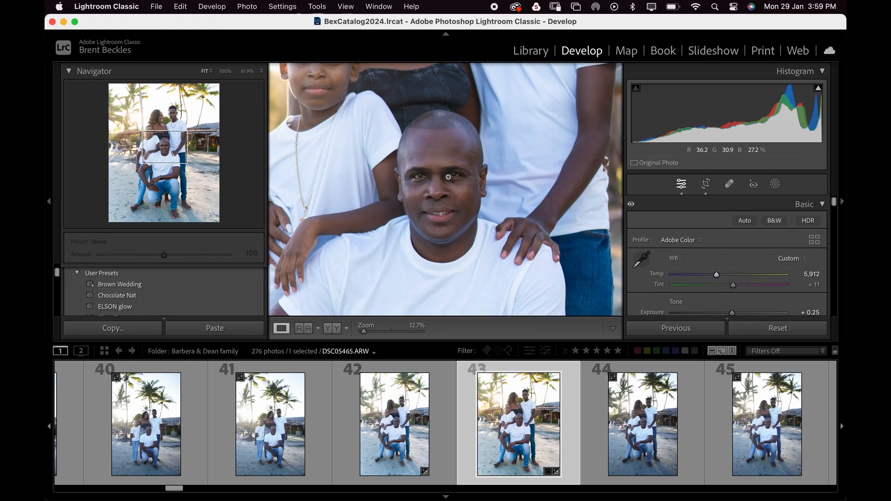
pyautogui.click(448, 178)
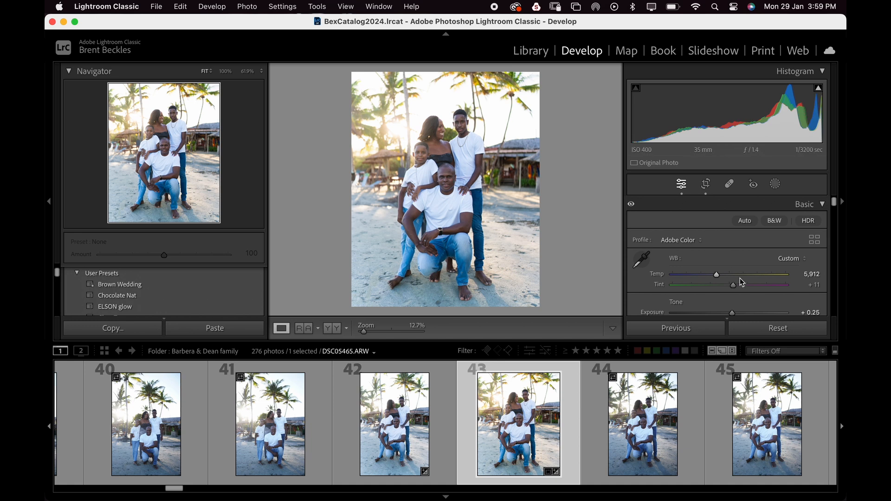
# - Set Saturation to +43 and lower Vibrance to -4
pyautogui.scroll(-10, 742, 282)
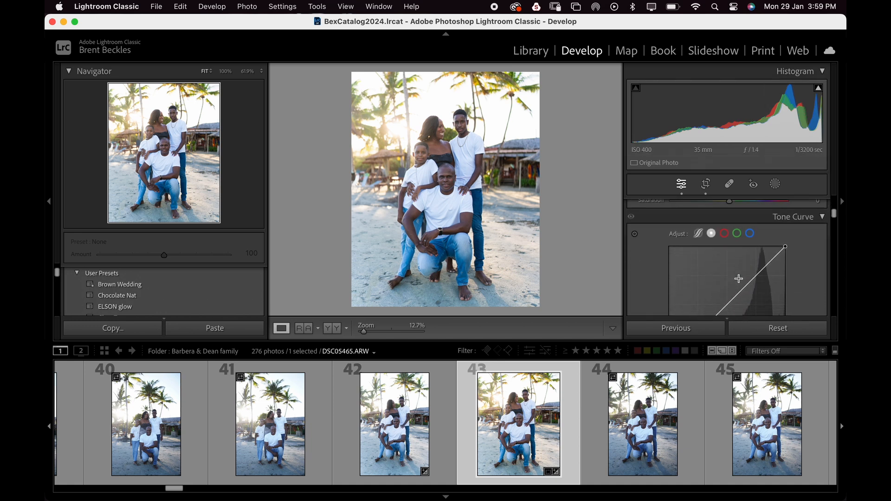
pyautogui.scroll(2, 740, 281)
pyautogui.moveTo(740, 258)
pyautogui.mouseDown()
pyautogui.moveTo(753, 256)
pyautogui.moveTo(716, 247)
pyautogui.moveTo(732, 248)
pyautogui.mouseUp()
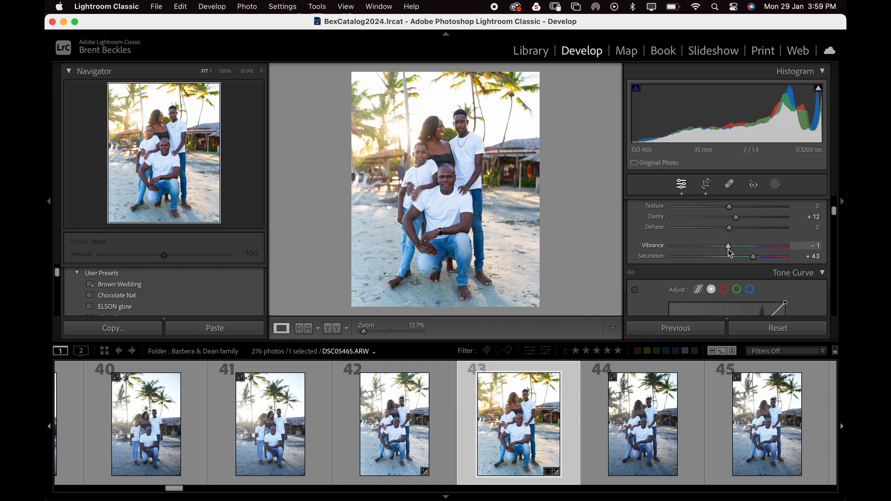
pyautogui.click(457, 179)
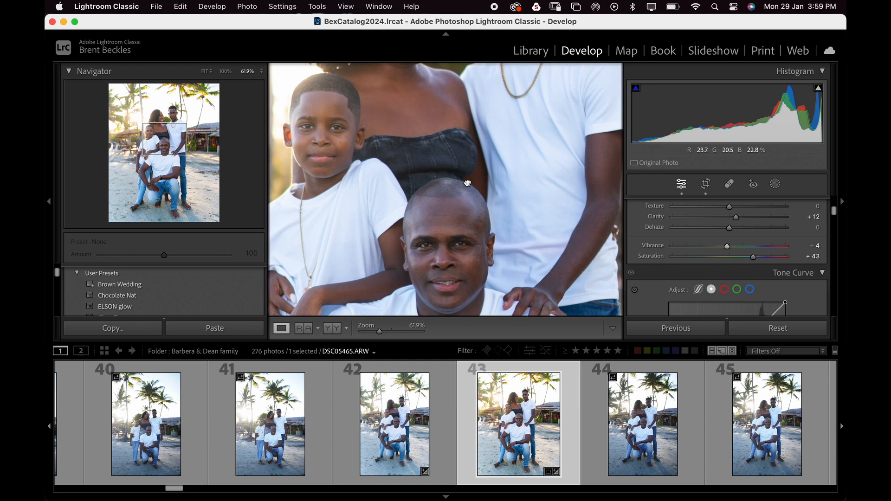
# - Set the Calibration Green Primary Hue to +23
pyautogui.moveTo(462, 183); pyautogui.dragTo(467, 129)
pyautogui.click(467, 129)
pyautogui.scroll(-4, 732, 235)
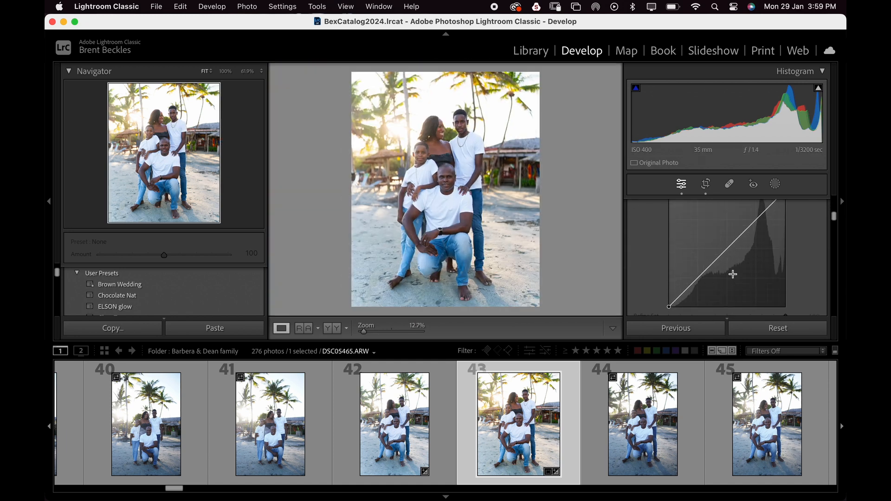
pyautogui.scroll(-8, 734, 276)
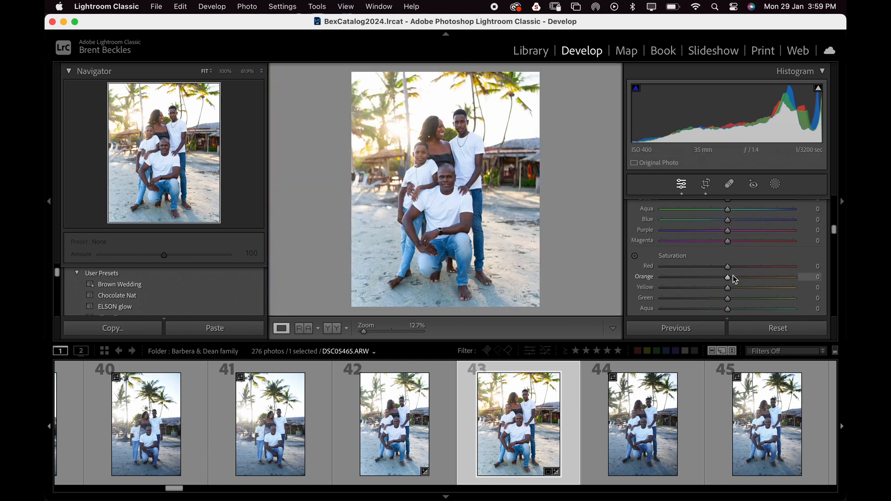
pyautogui.scroll(-6, 735, 278)
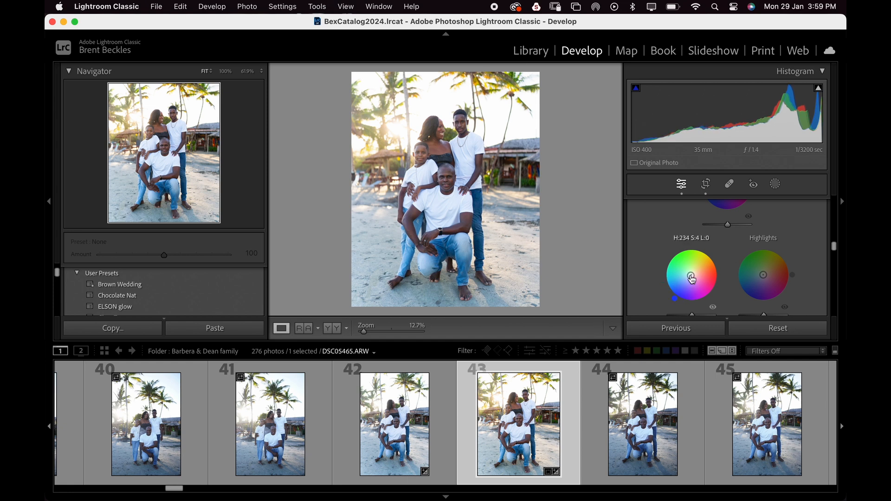
pyautogui.scroll(-10, 751, 257)
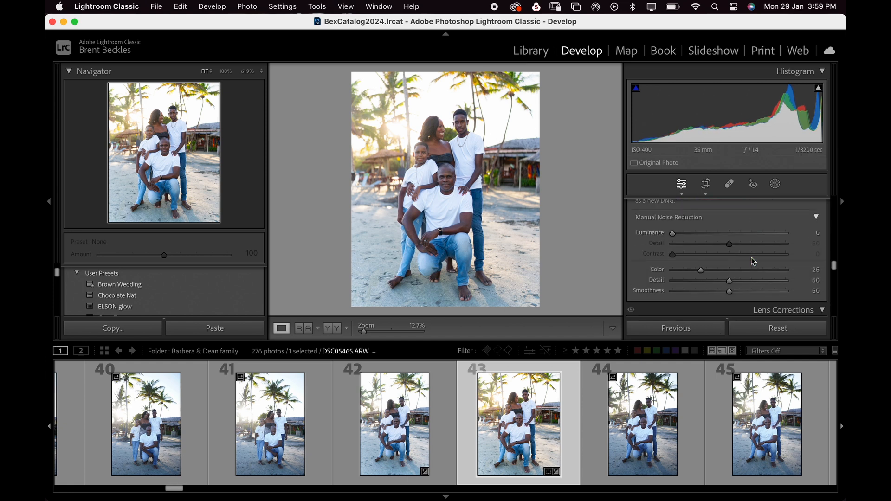
pyautogui.scroll(-5, 753, 261)
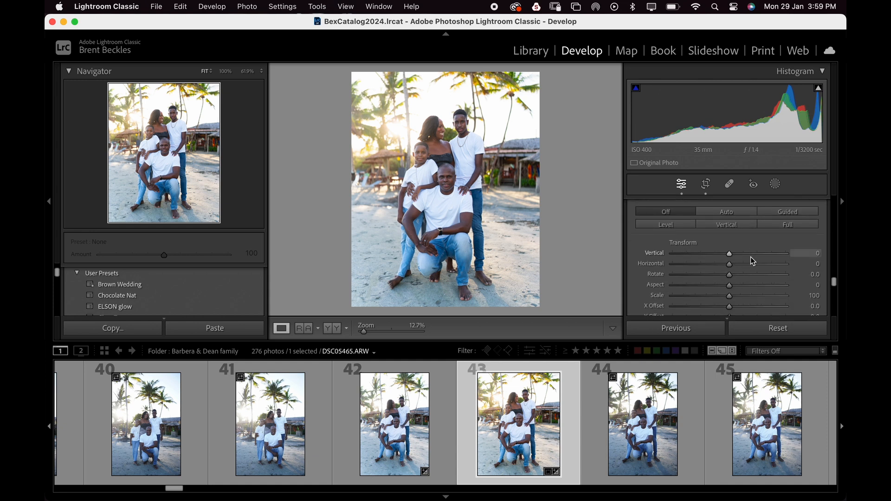
pyautogui.scroll(-5, 753, 261)
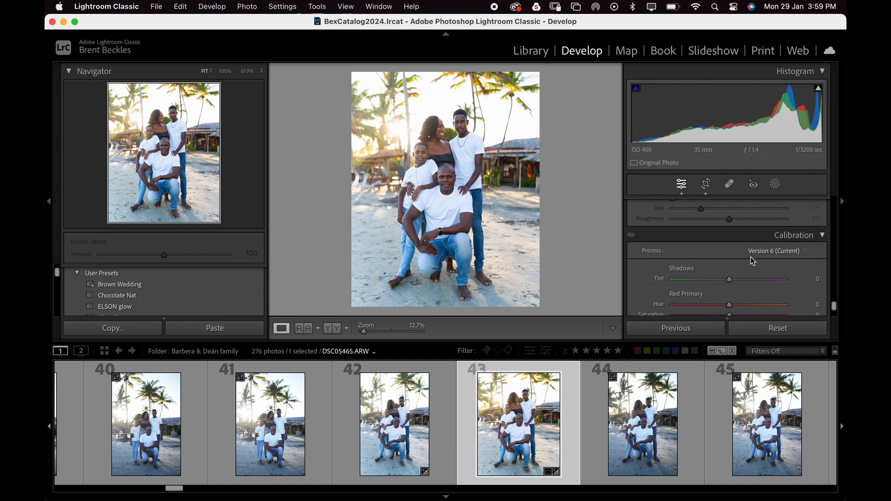
pyautogui.scroll(-1, 752, 261)
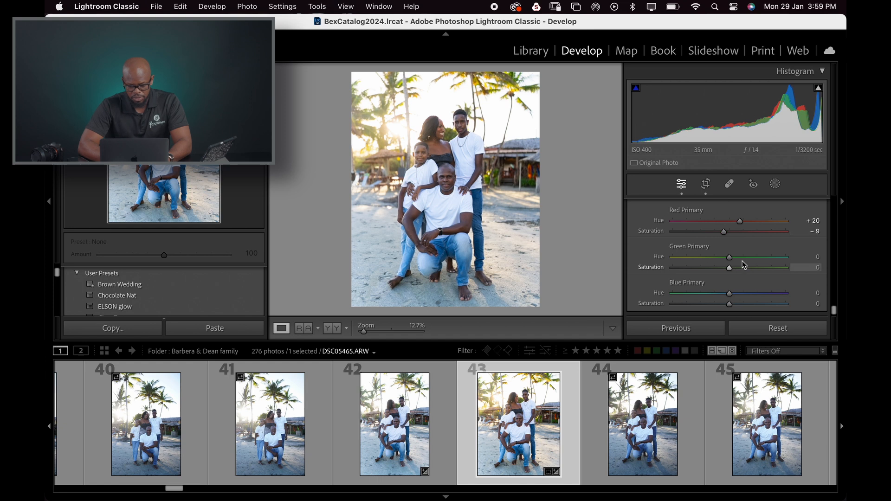
pyautogui.moveTo(730, 258); pyautogui.dragTo(744, 263)
# - Review the adjustment panels and inspect the father's face in the detail preview
pyautogui.scroll(15, 741, 246)
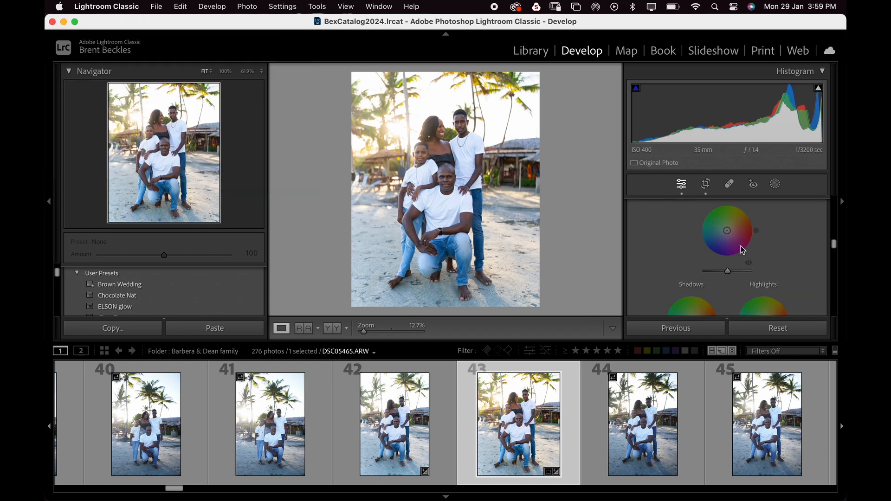
pyautogui.scroll(-8, 756, 256)
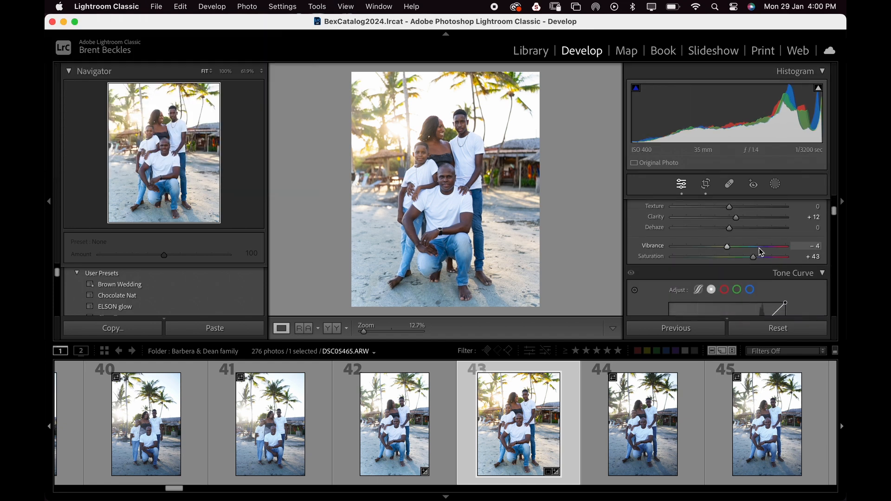
pyautogui.scroll(-5, 759, 249)
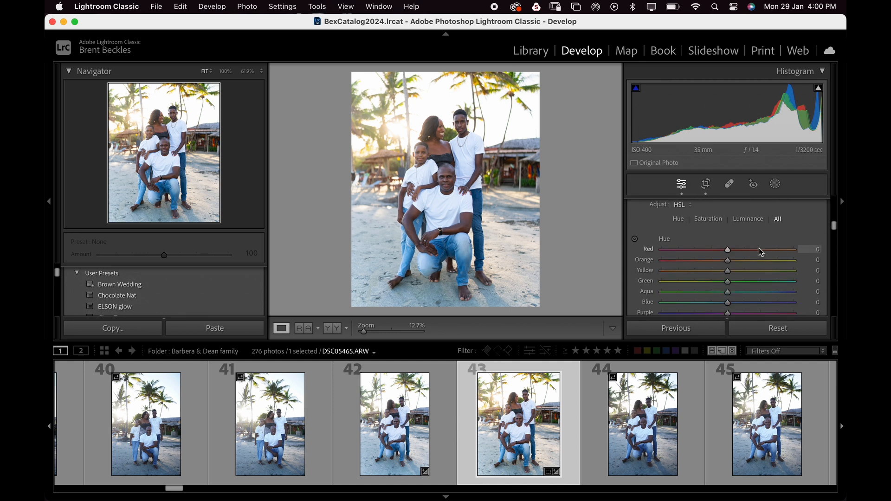
pyautogui.scroll(-10, 761, 252)
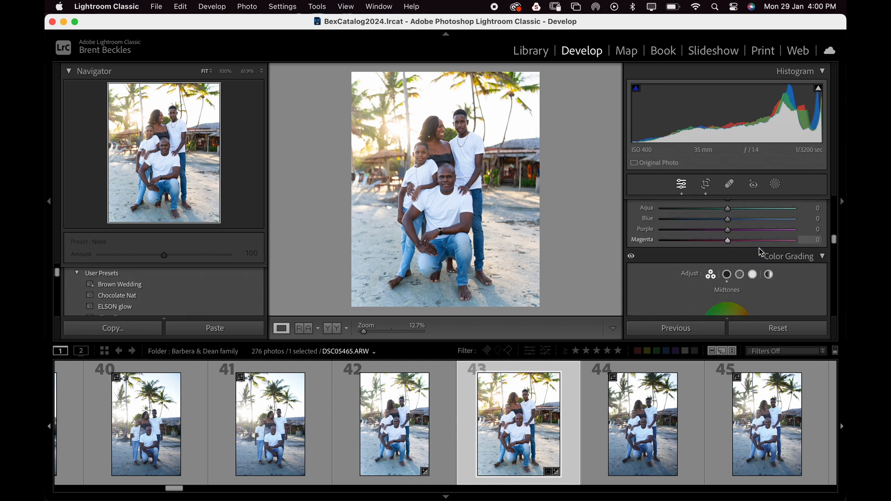
pyautogui.scroll(-8, 760, 251)
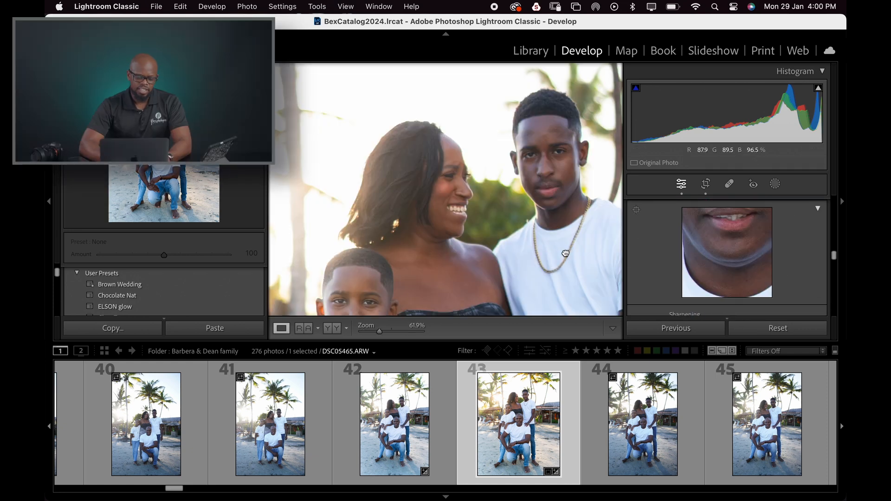
pyautogui.click(565, 253)
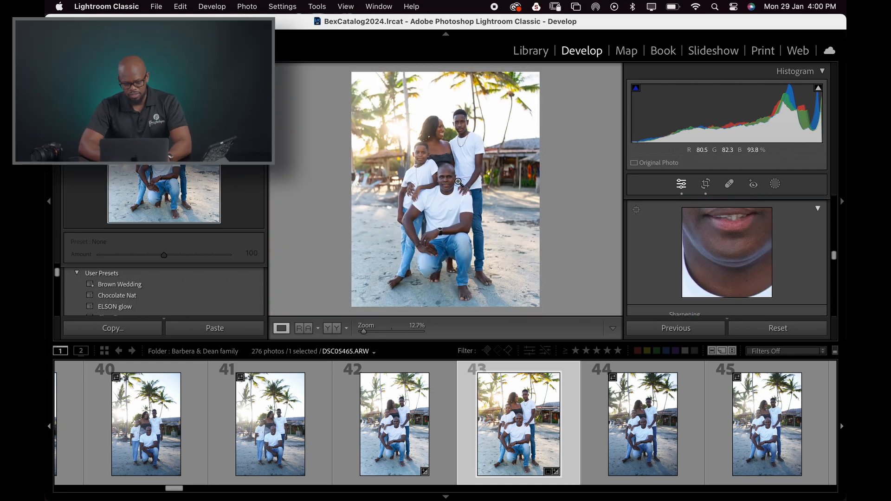
pyautogui.click(448, 179)
pyautogui.click(447, 179)
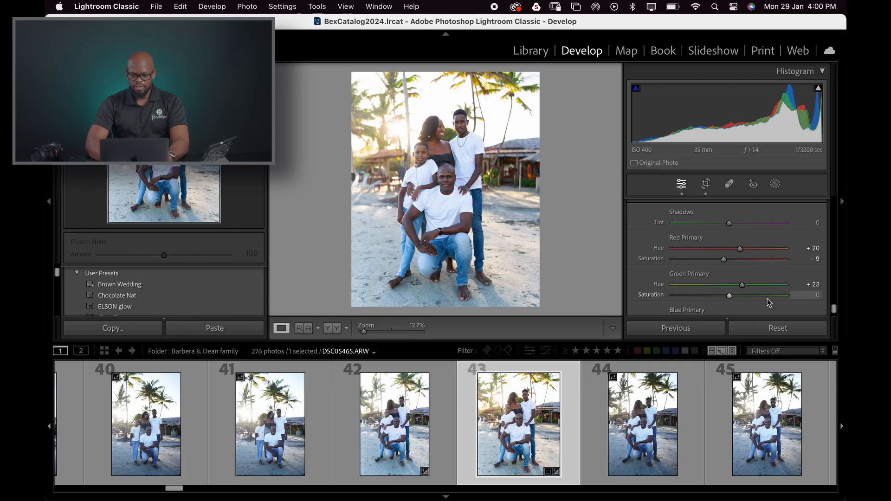
pyautogui.scroll(-10, 766, 302)
pyautogui.scroll(10, 766, 244)
pyautogui.scroll(5, 766, 245)
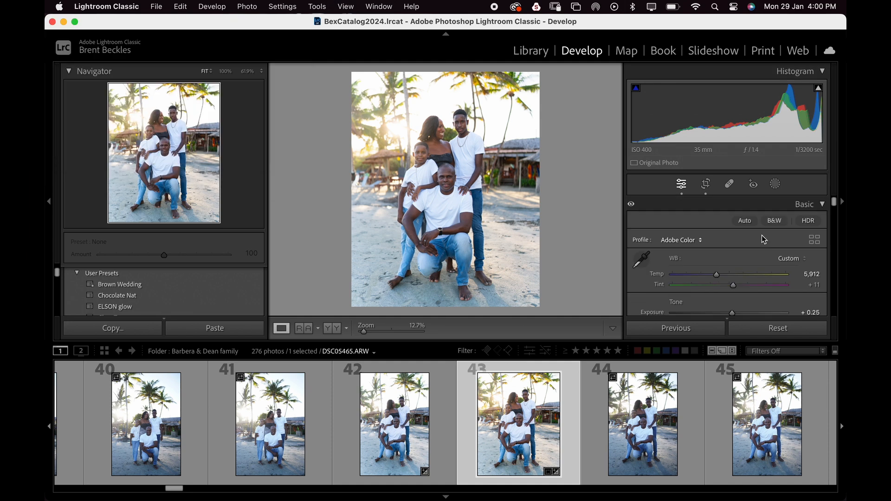
# - Try a 1 x 1 square crop, then return to the 4 x 5 / 8 x 10 portrait crop
pyautogui.click(708, 185)
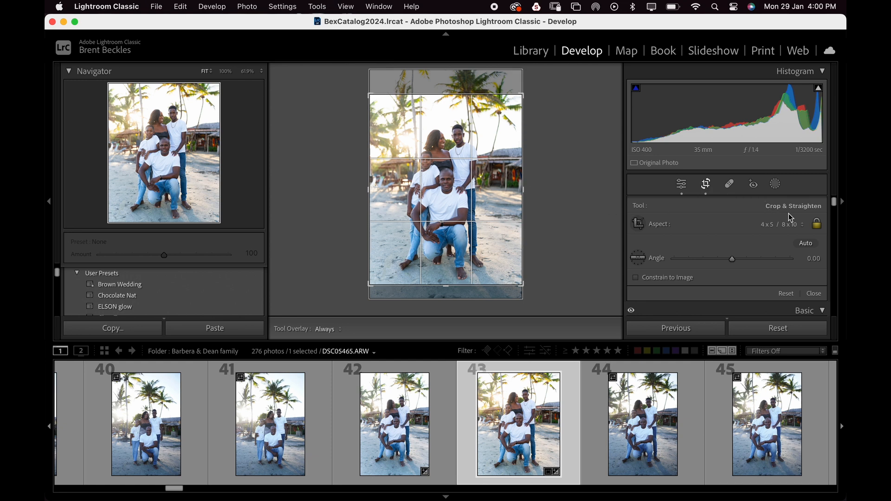
pyautogui.click(795, 228)
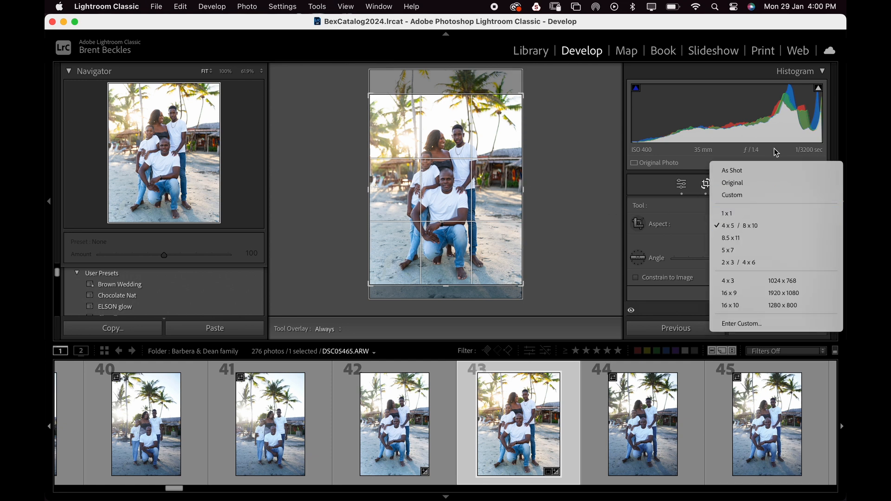
pyautogui.click(747, 214)
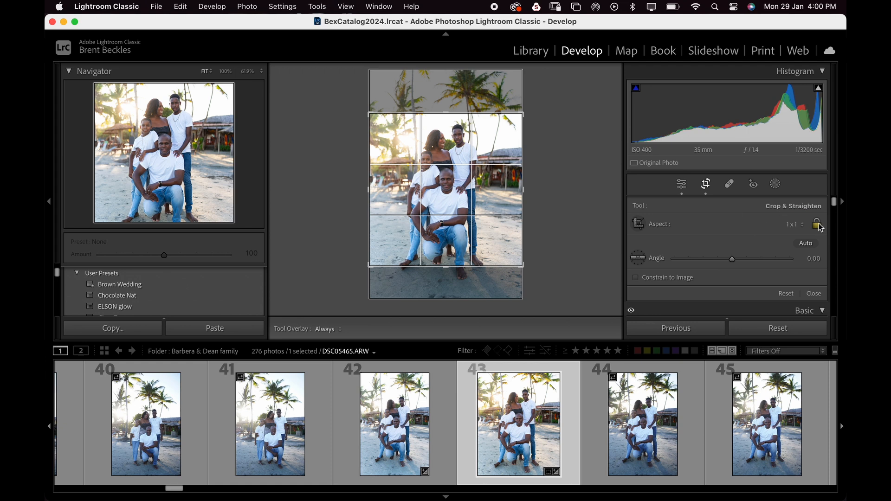
pyautogui.click(795, 225)
pyautogui.click(752, 236)
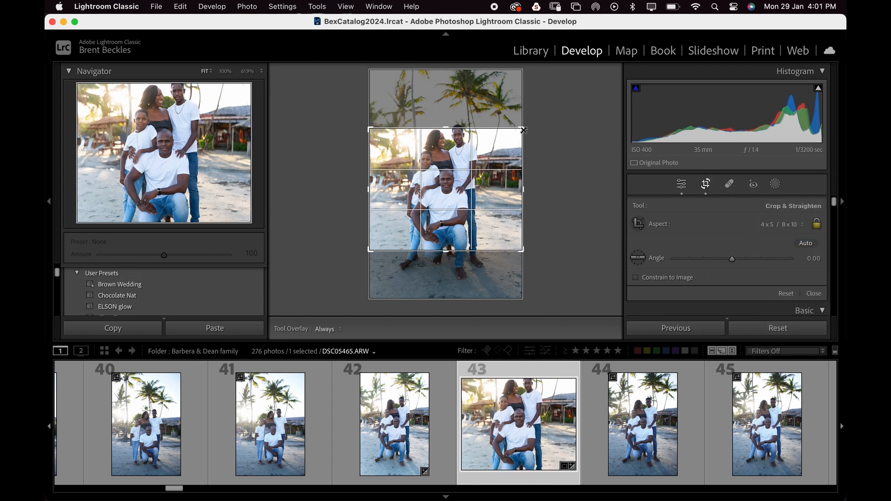
pyautogui.moveTo(523, 130); pyautogui.dragTo(542, 82)
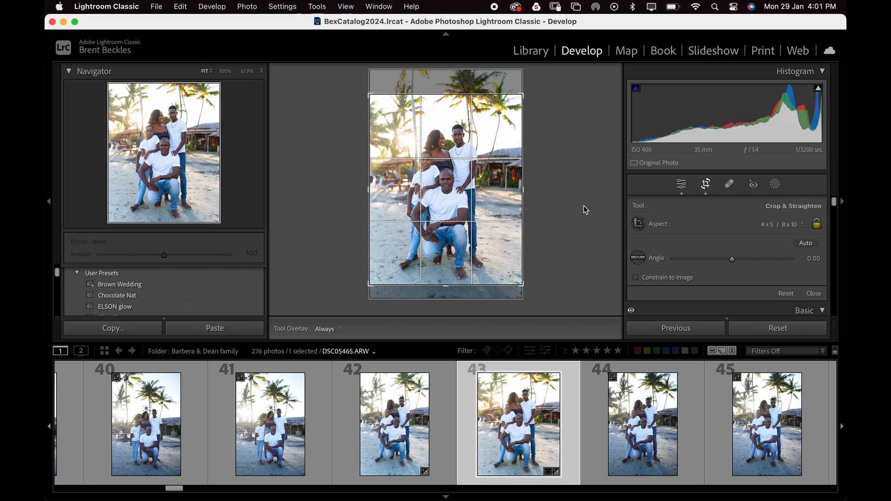
pyautogui.click(798, 229)
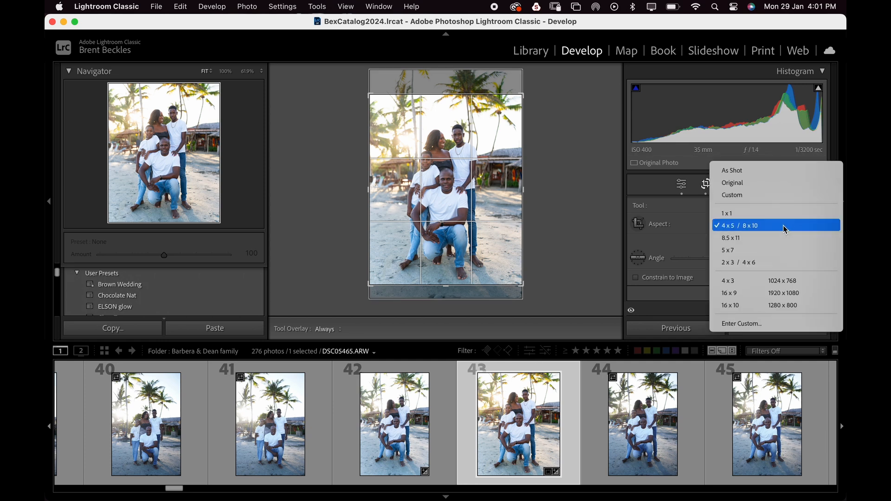
pyautogui.click(784, 225)
# - Heal a spot on the sand to the right of the family with the Healing tool
pyautogui.click(729, 184)
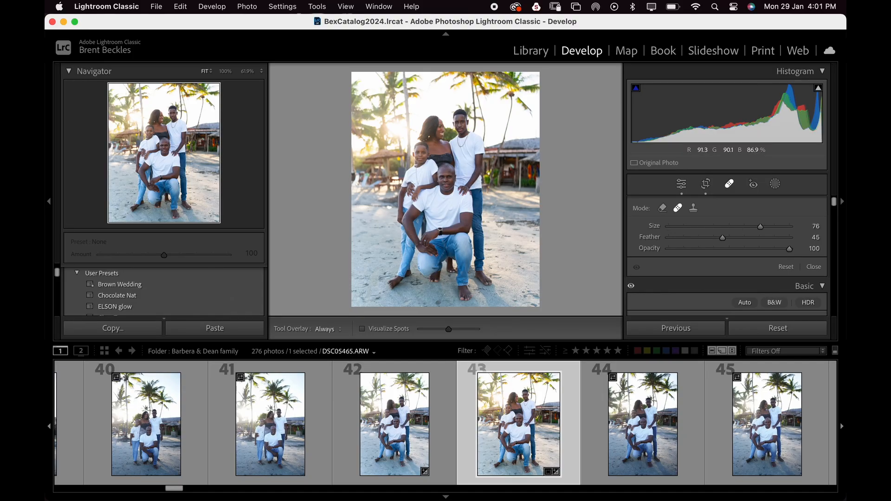
pyautogui.click(521, 252)
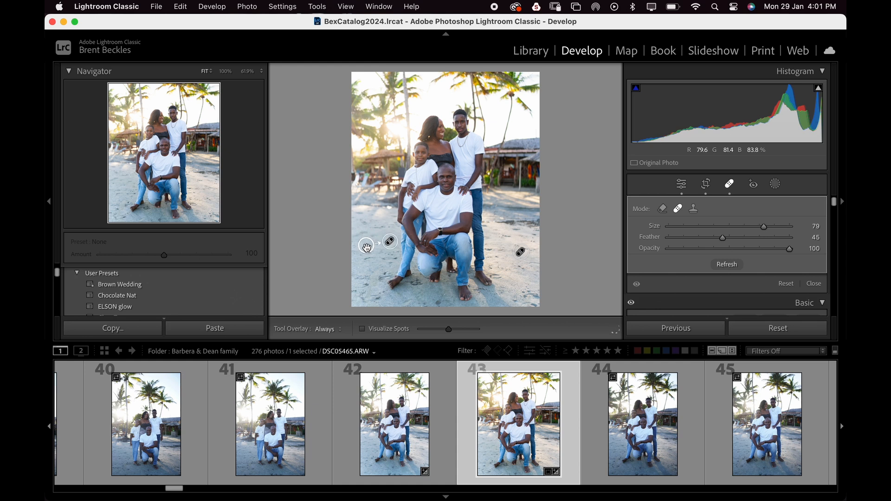
pyautogui.click(682, 185)
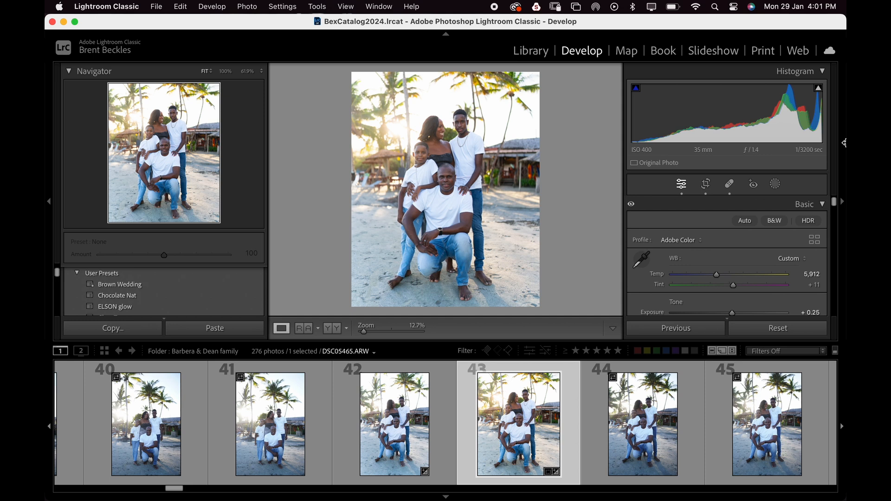
# - Create a Select Background mask and set its Exposure to 0.00 after testing the slider's extremes
pyautogui.click(781, 185)
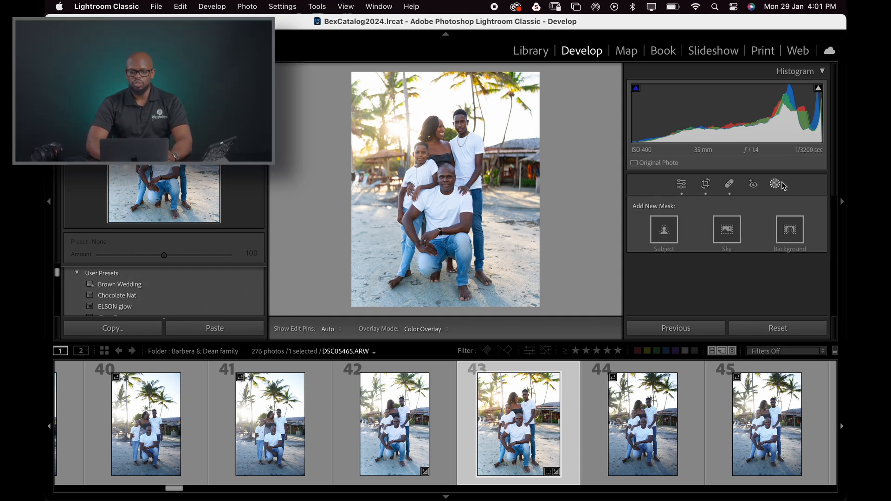
pyautogui.click(798, 245)
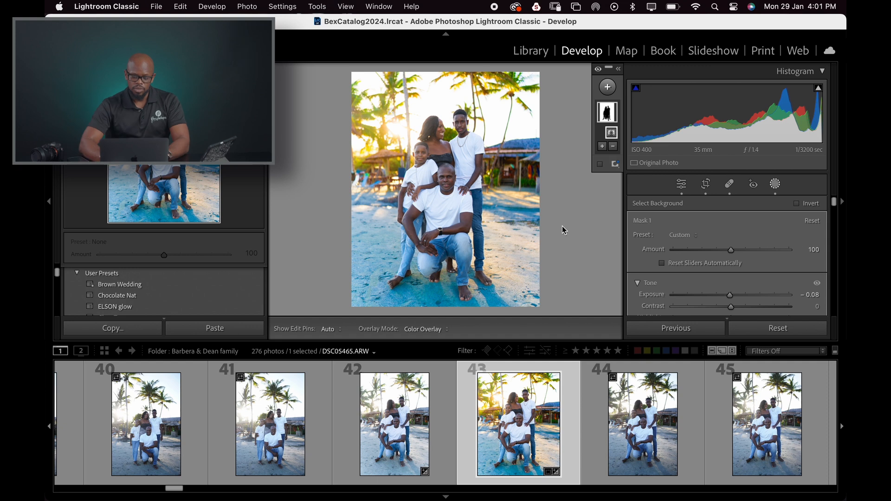
pyautogui.scroll(-10, 743, 274)
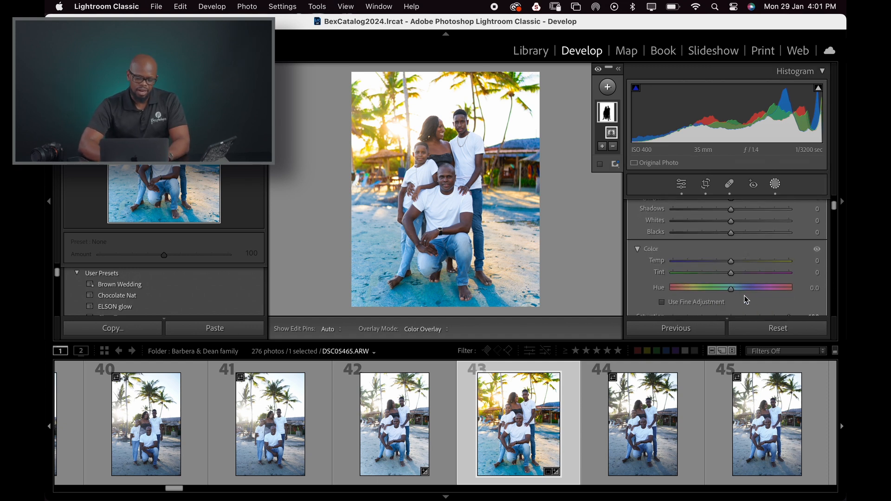
pyautogui.click(736, 266)
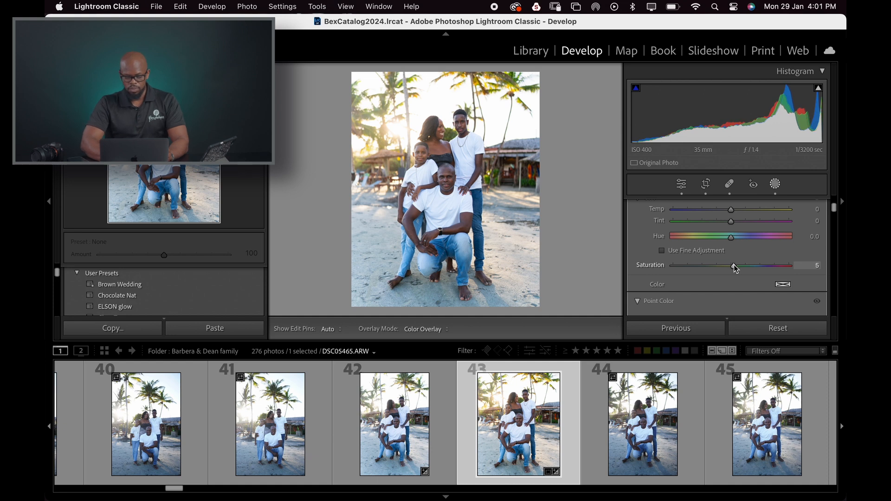
pyautogui.scroll(10, 733, 279)
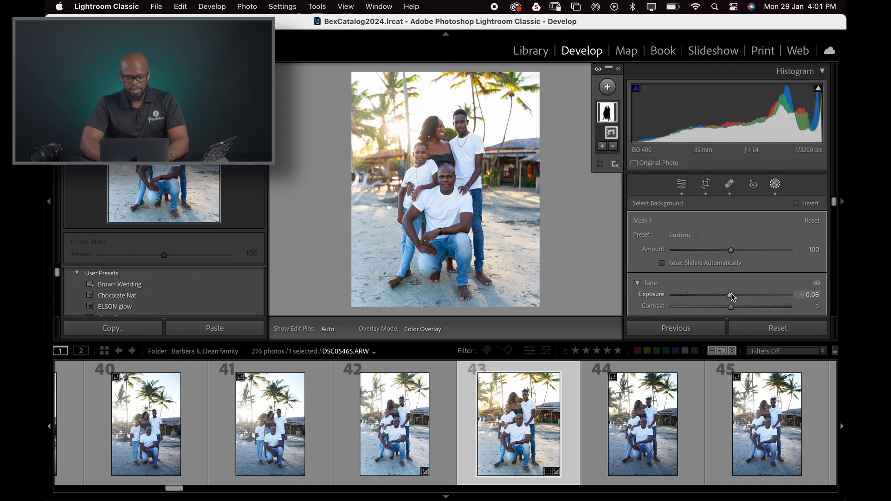
pyautogui.moveTo(731, 294); pyautogui.dragTo(804, 298)
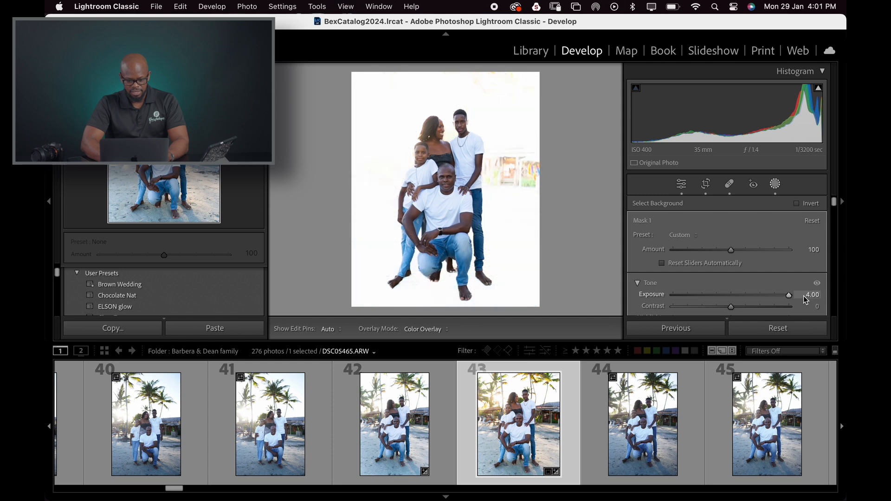
pyautogui.click(705, 295)
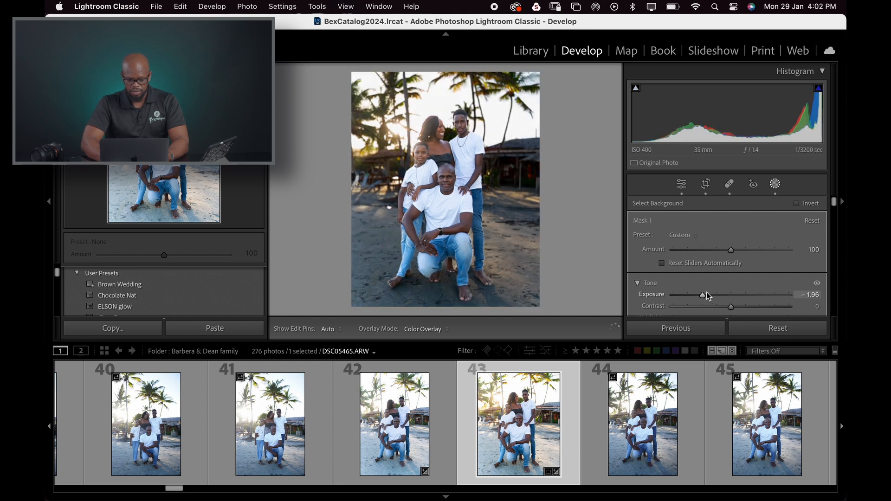
pyautogui.moveTo(707, 295); pyautogui.dragTo(733, 295)
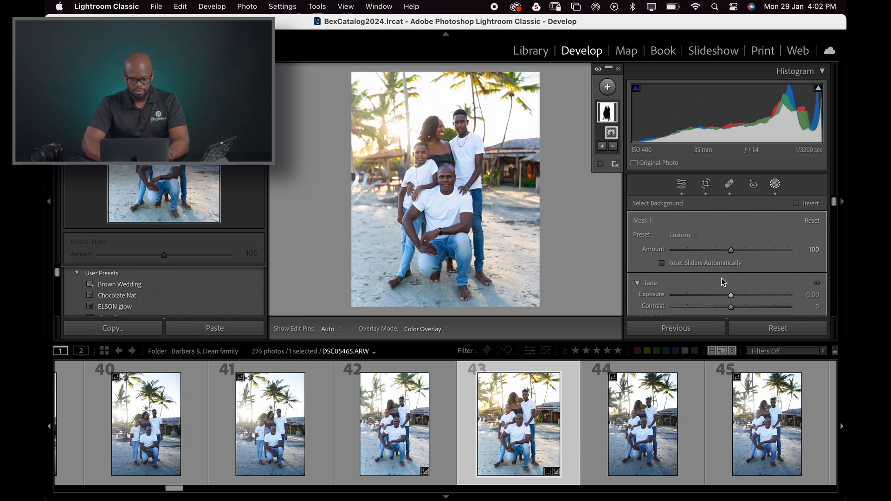
# - Create a Select Subject mask, set its Exposure to 0.07, then delete that mask
pyautogui.scroll(-2, 749, 283)
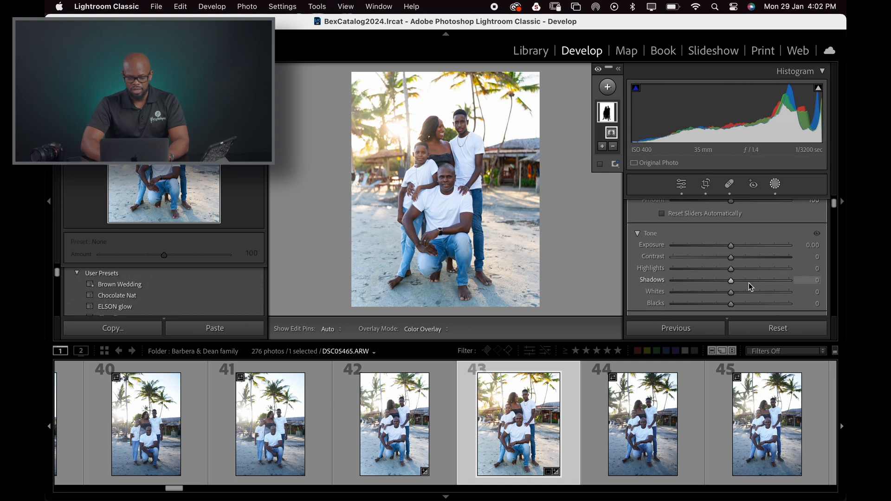
pyautogui.click(774, 184)
pyautogui.click(775, 184)
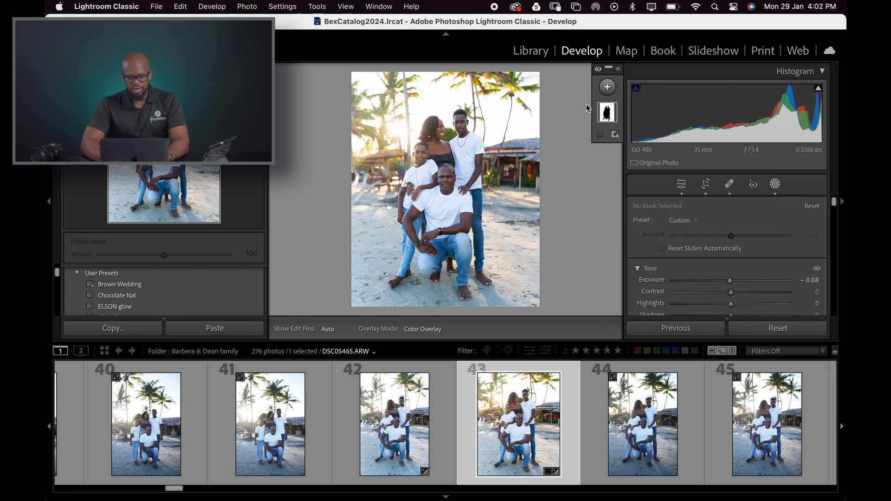
pyautogui.click(608, 88)
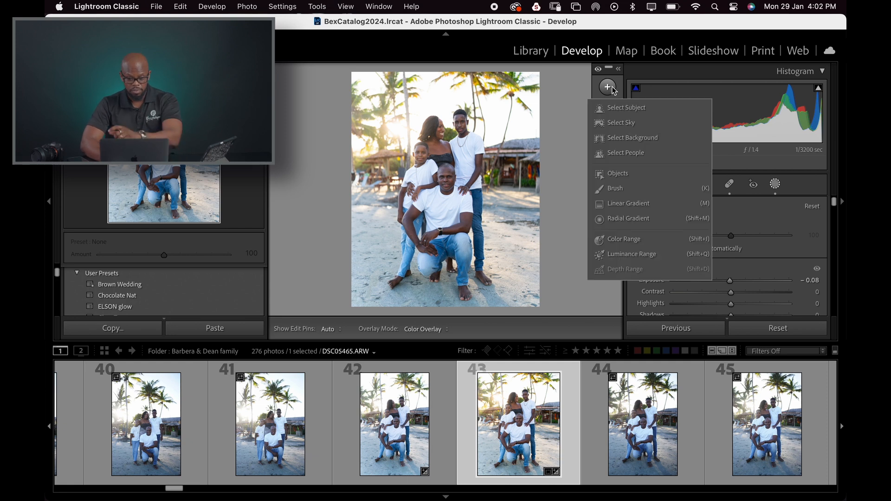
pyautogui.click(637, 108)
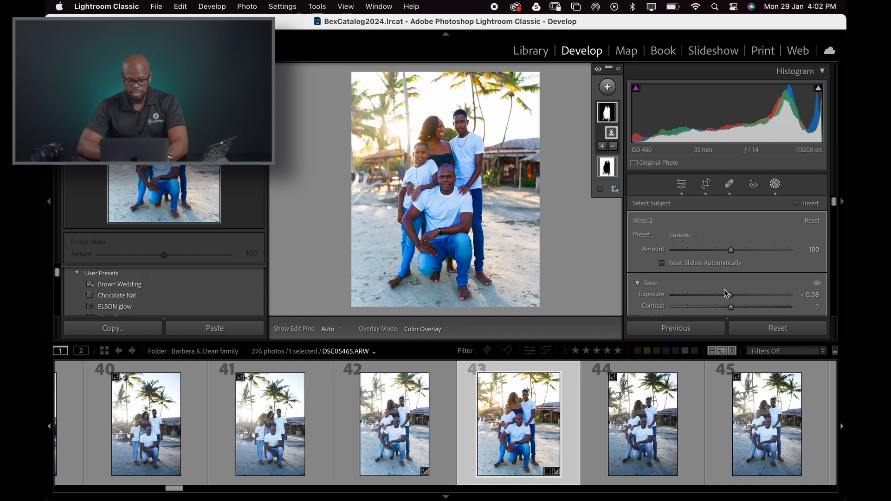
pyautogui.moveTo(727, 294); pyautogui.dragTo(733, 295)
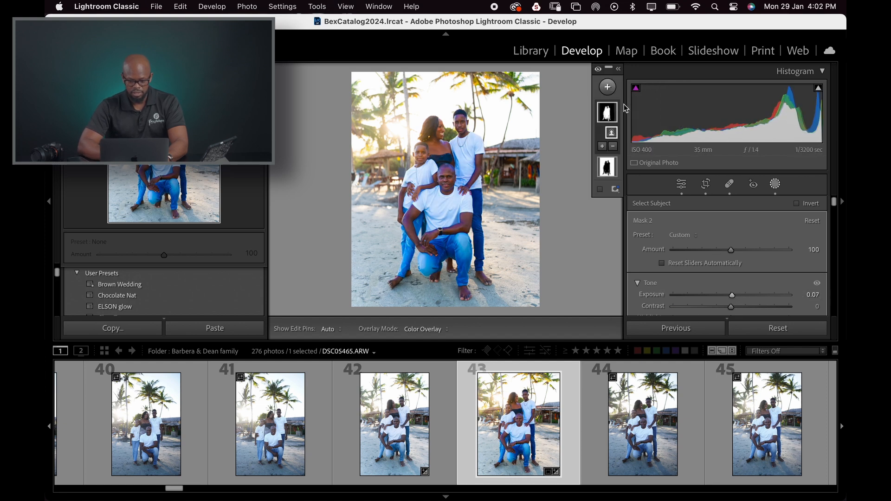
pyautogui.click(614, 110)
pyautogui.press('Delete')
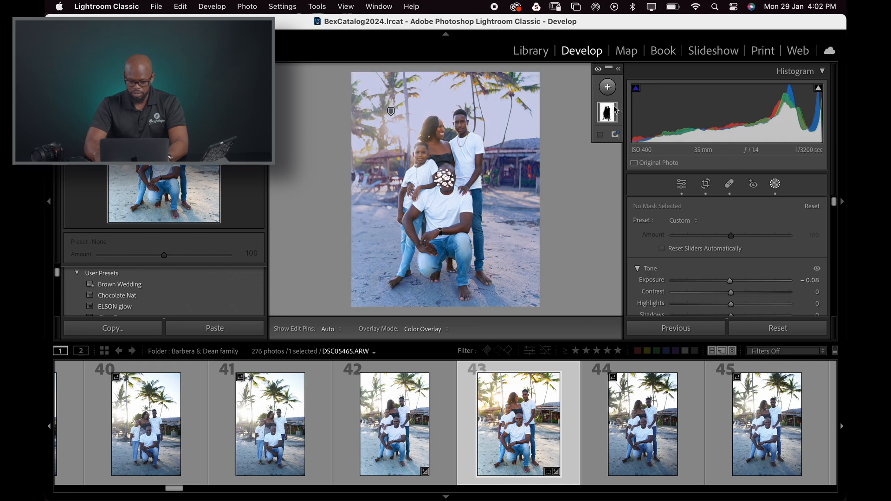
# - Try adding a Select People mask, then delete the Select Background mask
pyautogui.click(609, 90)
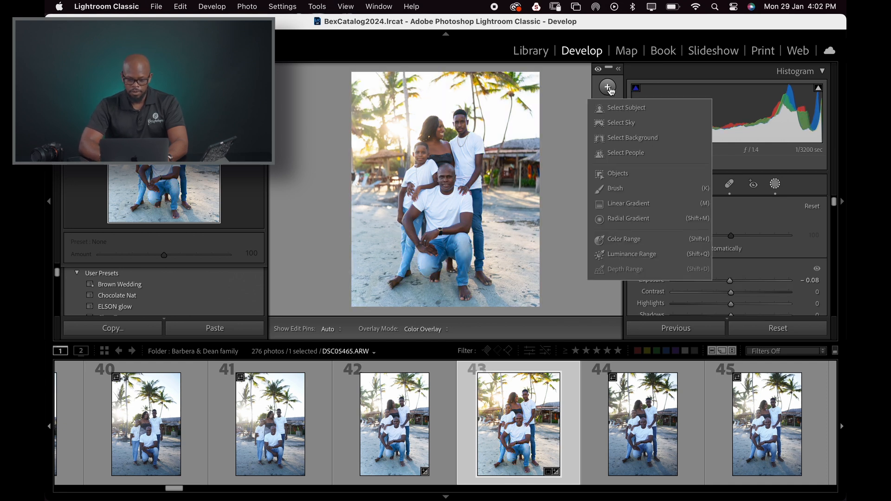
pyautogui.click(639, 156)
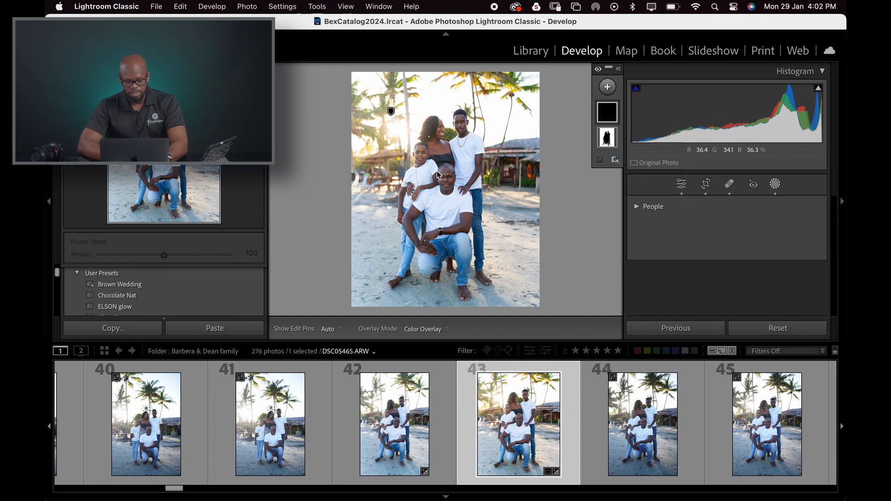
pyautogui.click(609, 120)
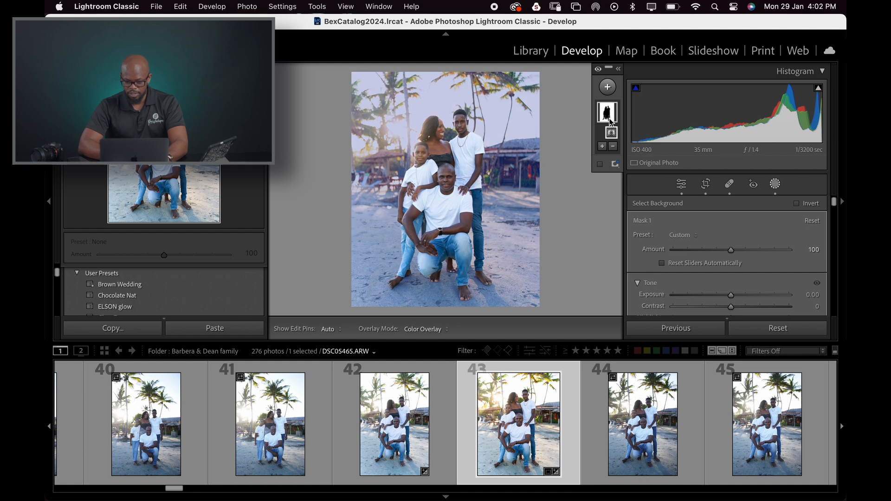
pyautogui.press('Delete')
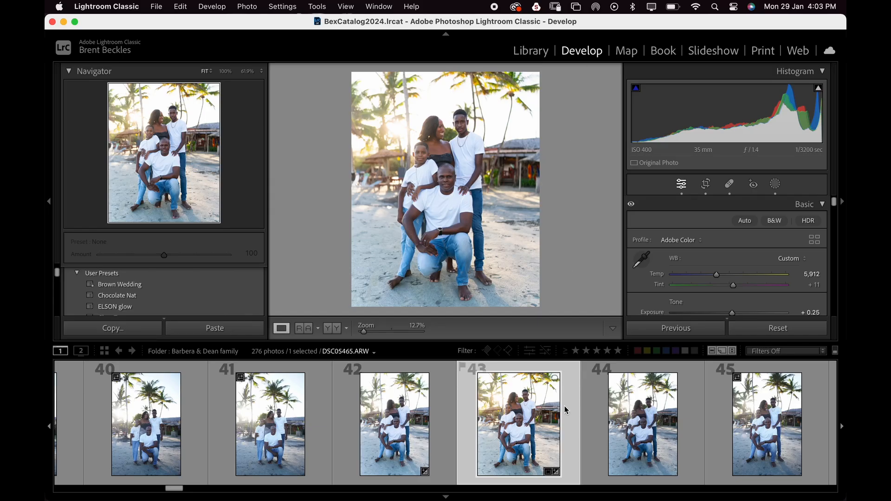
# - Copy this photo's develop settings, excluding Healing and Masking, and paste them onto the next photo in the filmstrip
pyautogui.press('super+shift+c')
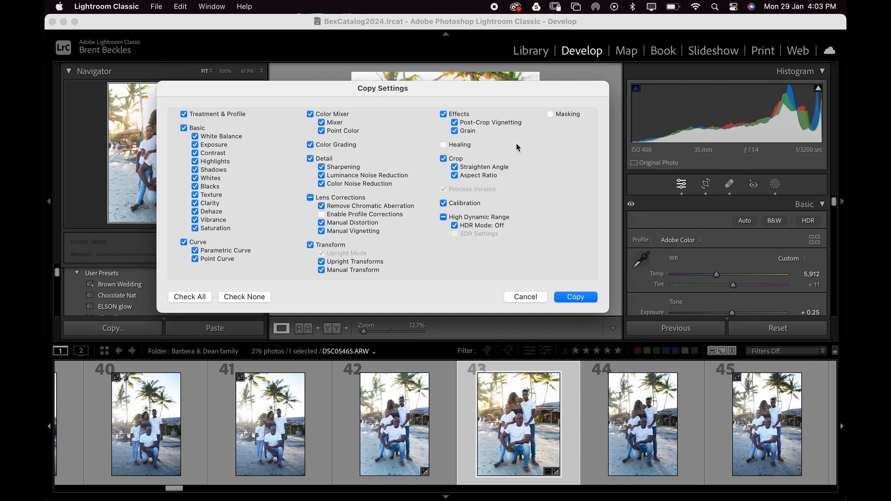
pyautogui.click(583, 297)
pyautogui.click(590, 415)
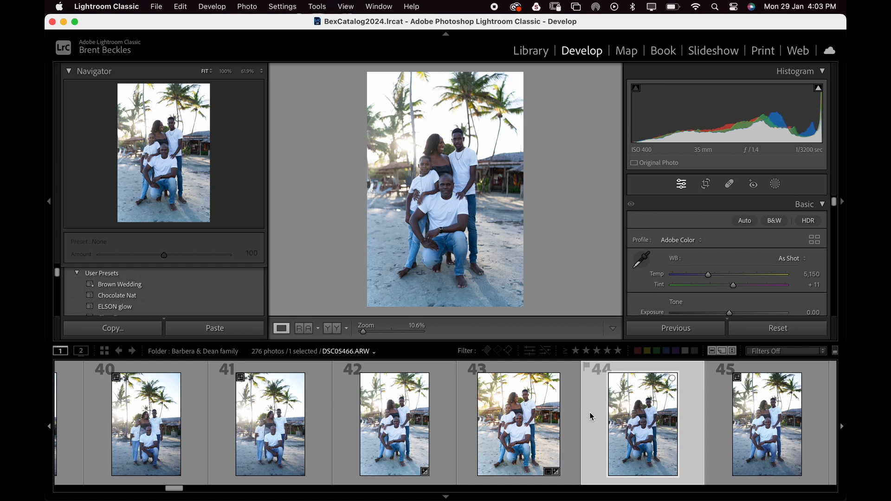
pyautogui.press('super+shift+v')
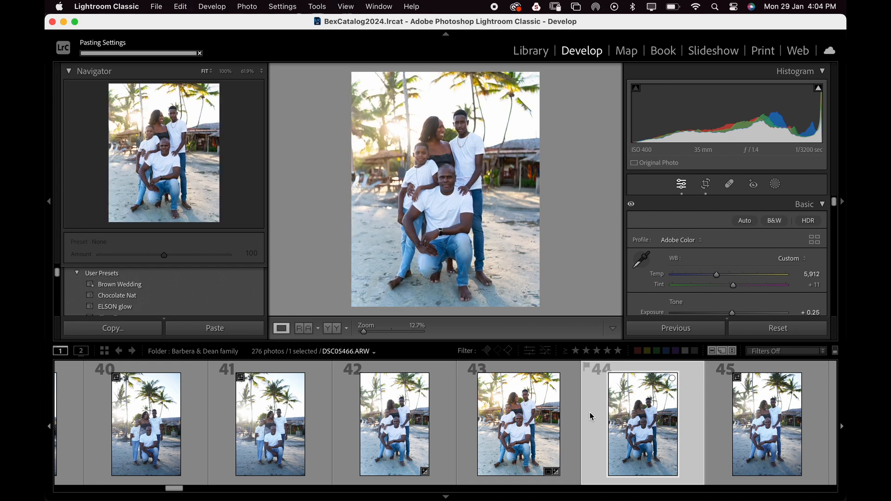